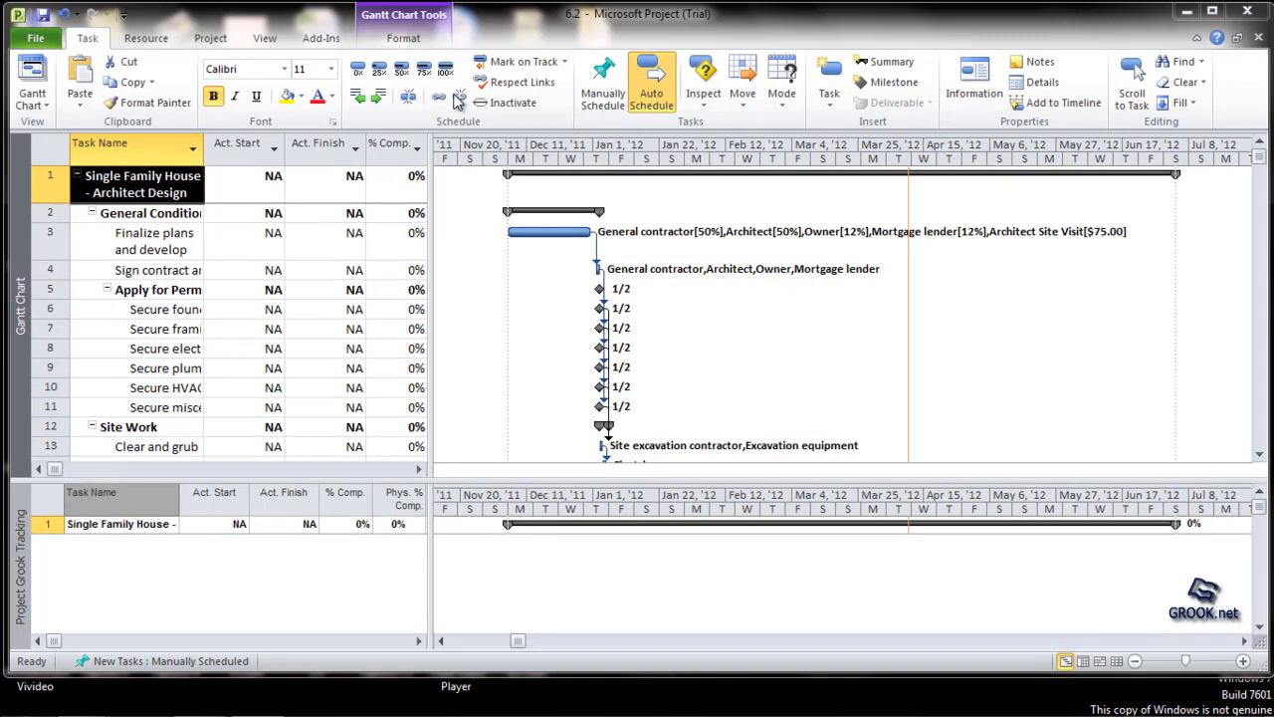
Step: Draw an arrow on the Gantt chart rising from task 8's row to task 5's row, between about Jan 22 and Mar 4
{"action": "left_click", "coordinate": [402, 39]}
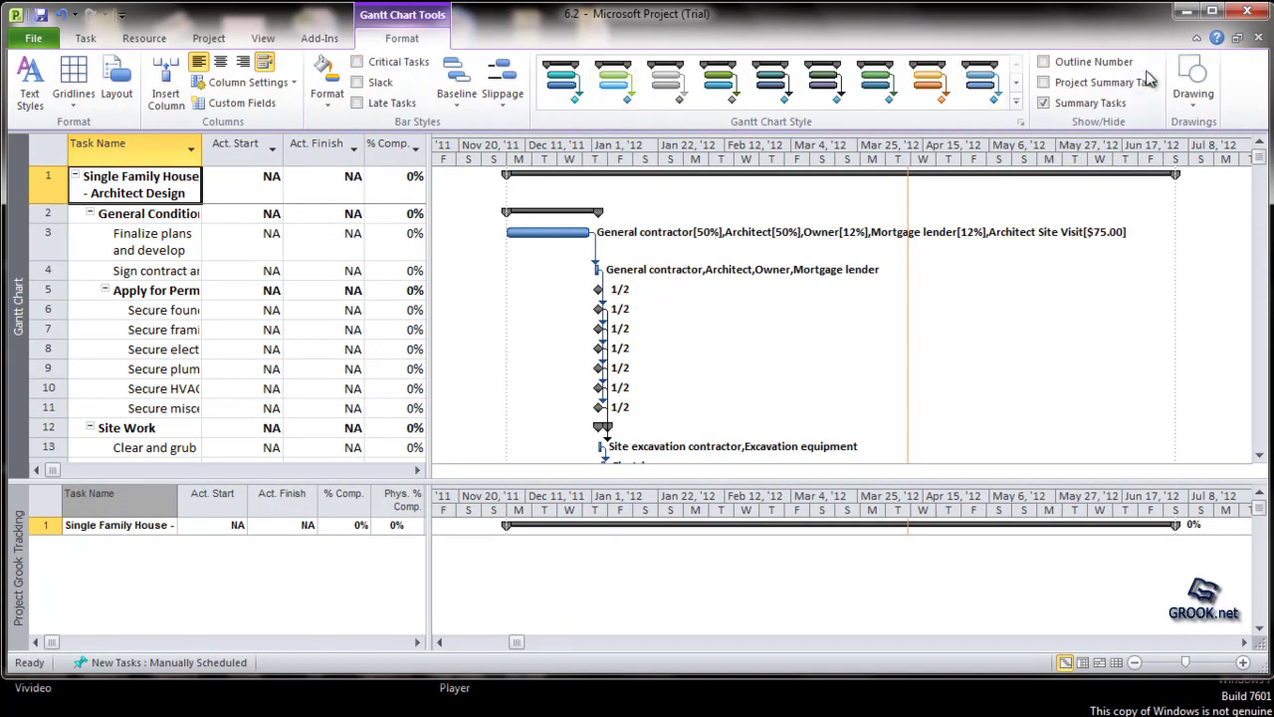
{"action": "left_click", "coordinate": [1203, 76]}
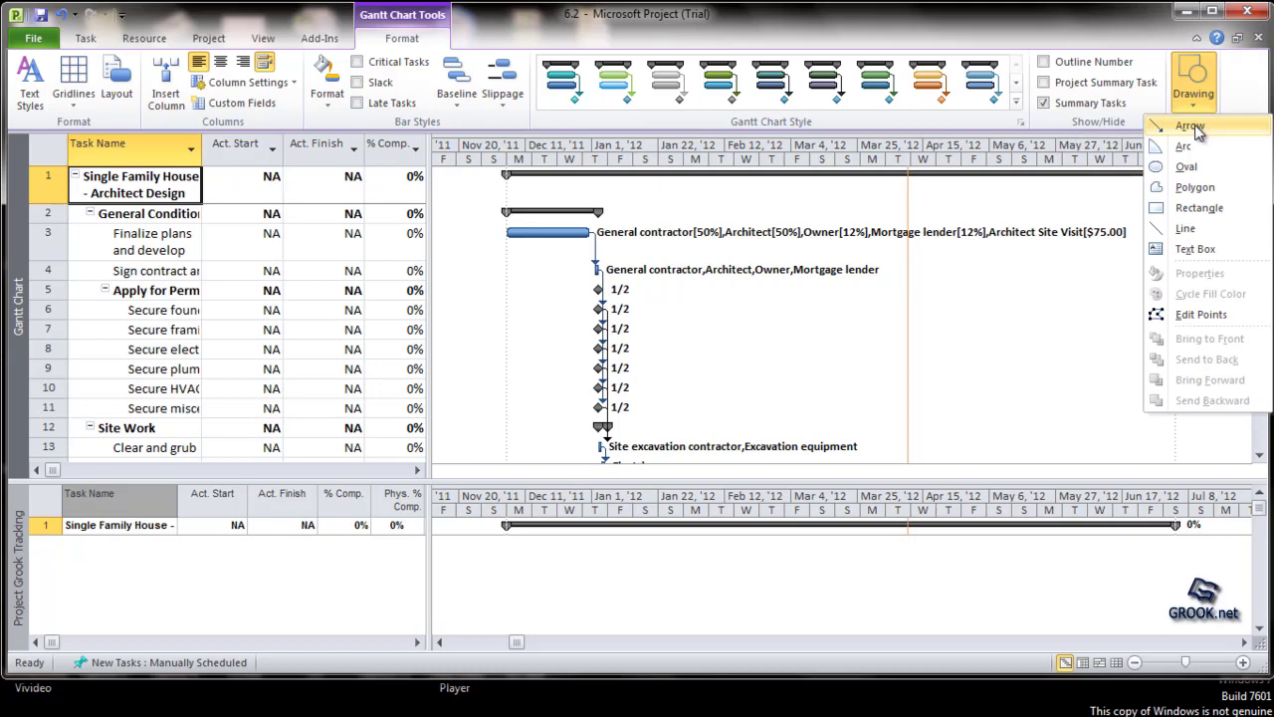
{"action": "left_click", "coordinate": [1195, 129]}
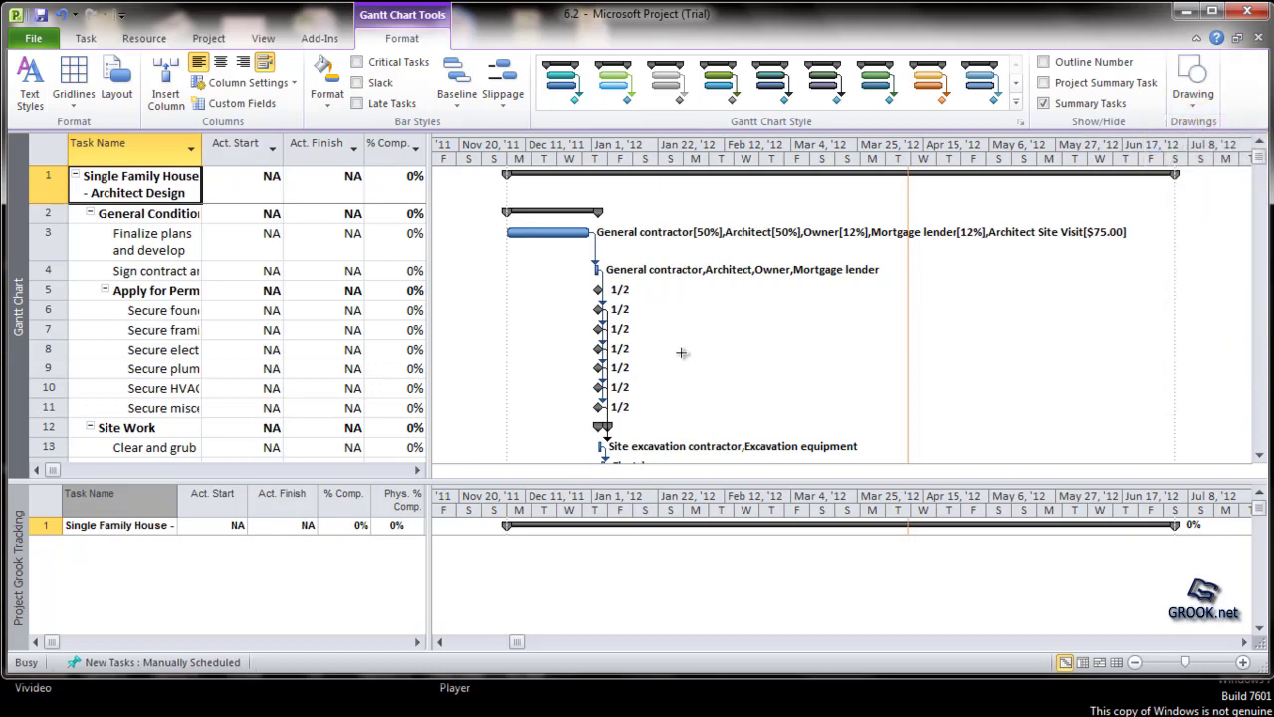
{"action": "left_click_drag", "start_coordinate": [681, 351], "coordinate": [811, 290]}
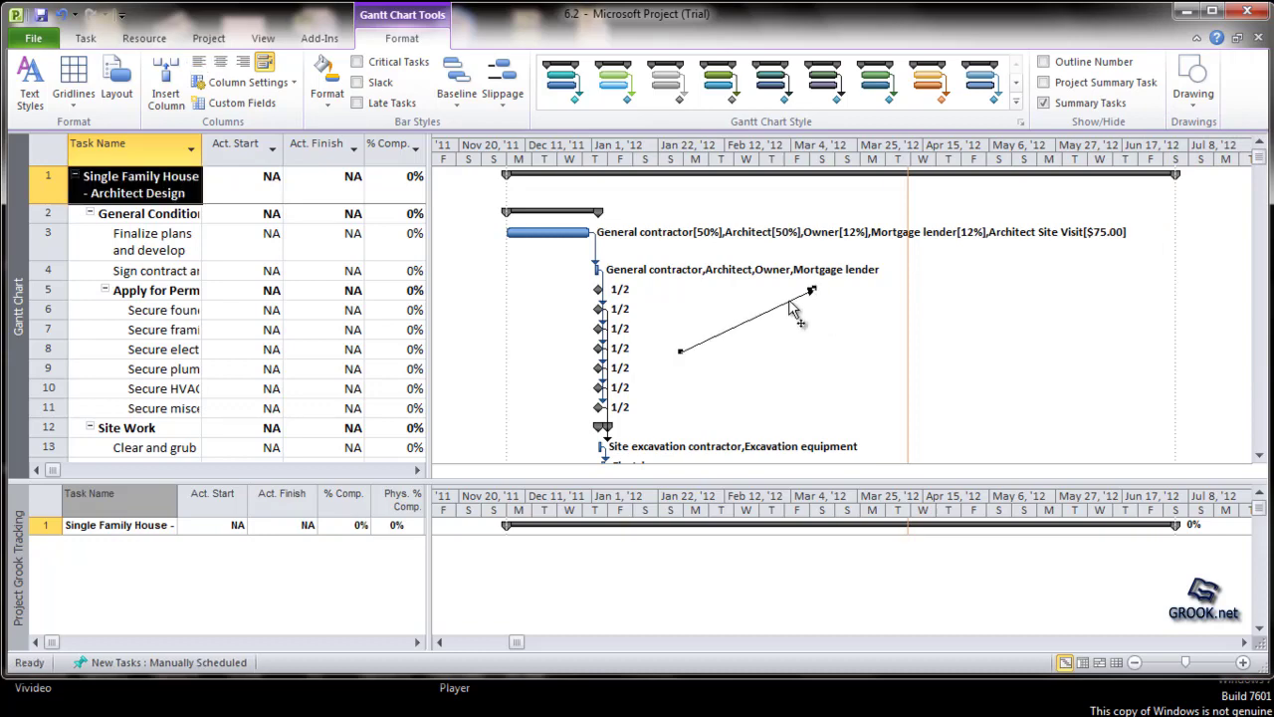
Step: Format the arrow with a red line color
{"action": "right_click", "coordinate": [794, 309]}
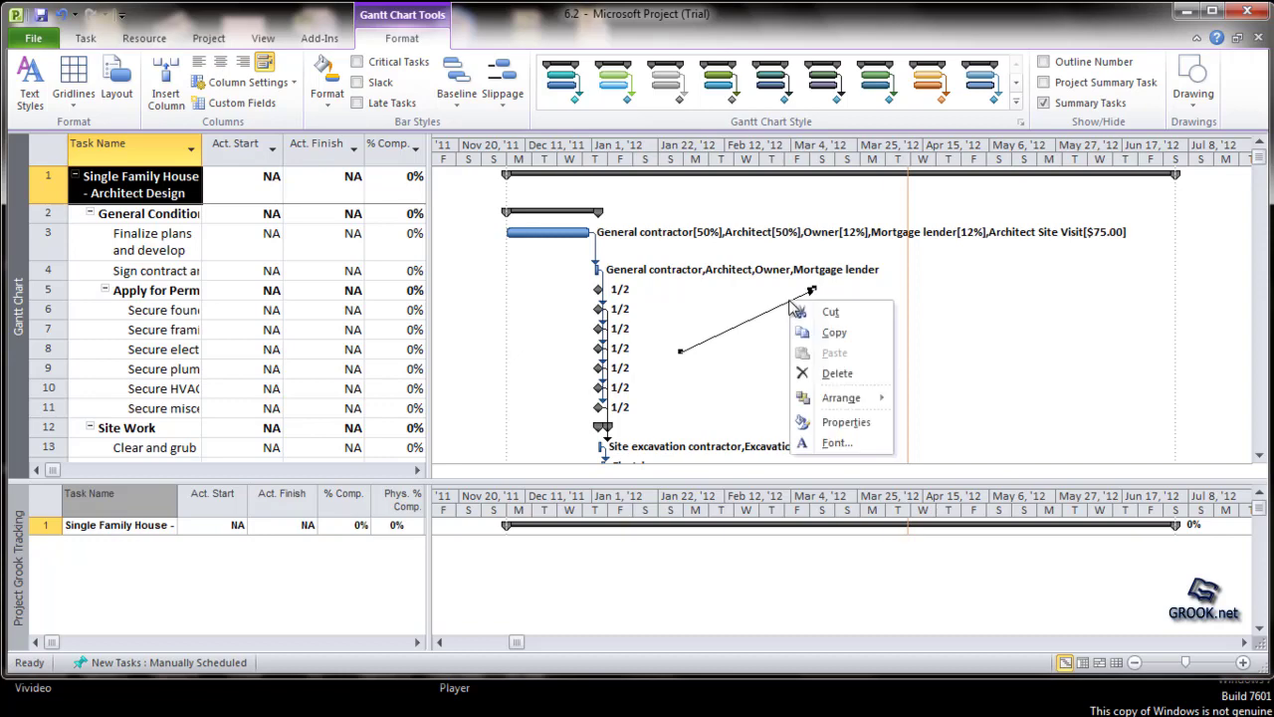
{"action": "left_click", "coordinate": [855, 424]}
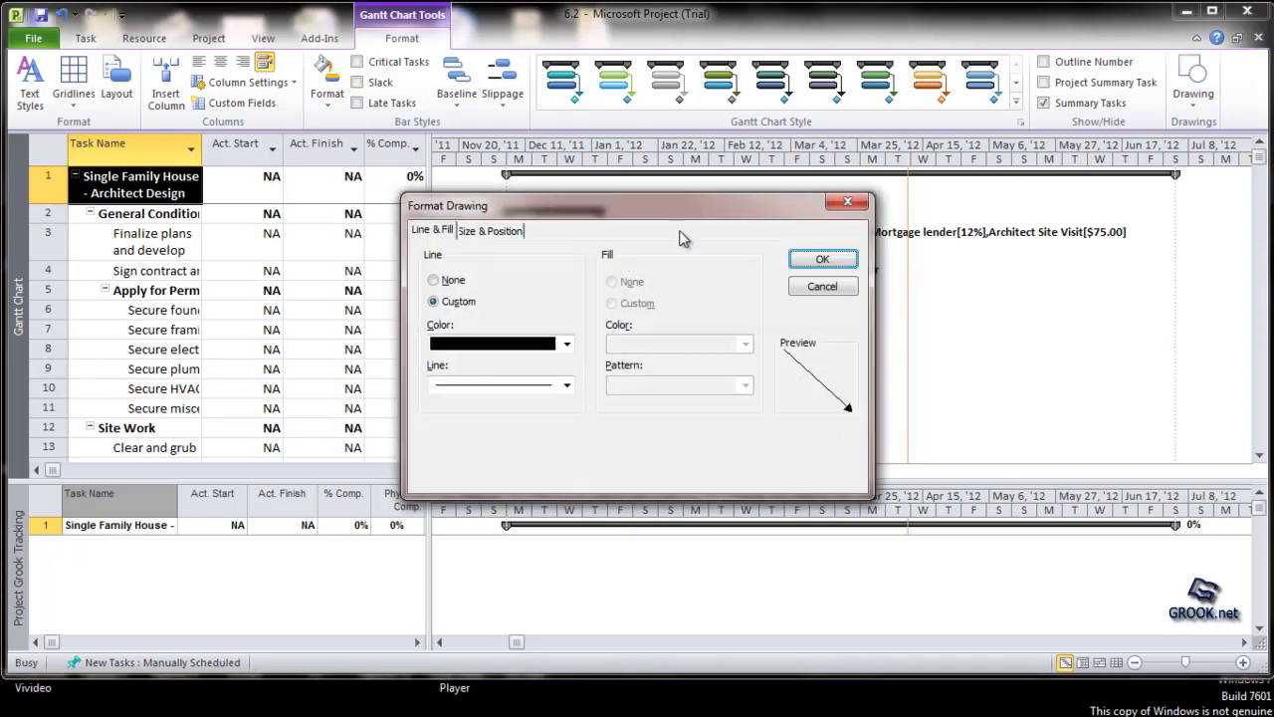
{"action": "mouse_move", "coordinate": [673, 199]}
{"action": "left_mouse_down"}
{"action": "mouse_move", "coordinate": [496, 197]}
{"action": "mouse_move", "coordinate": [374, 86]}
{"action": "left_mouse_up"}
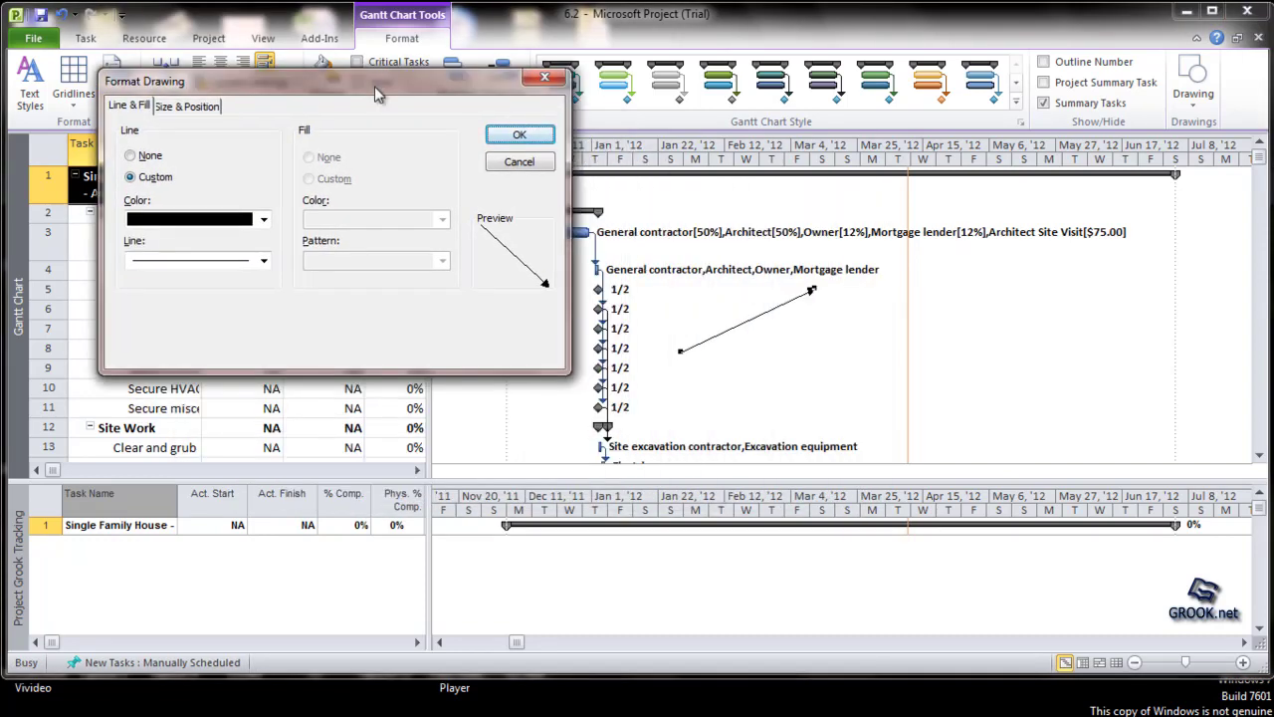
{"action": "left_click", "coordinate": [265, 223]}
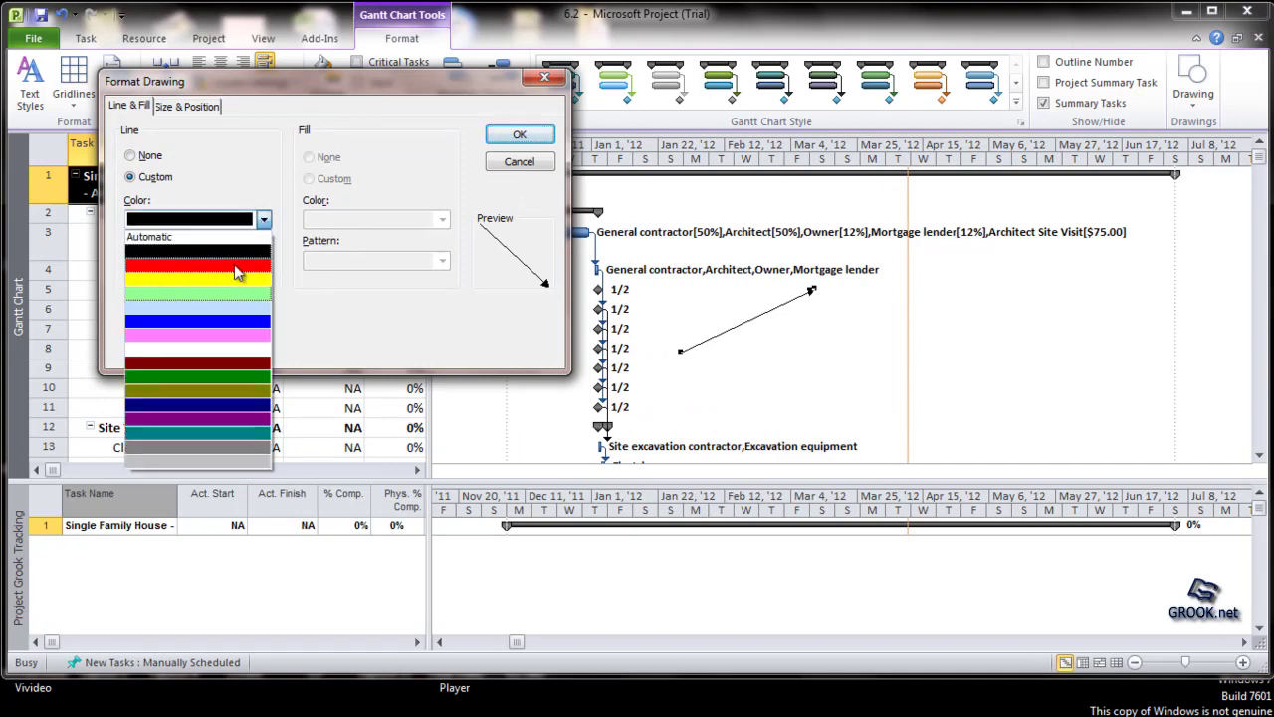
{"action": "left_click", "coordinate": [250, 263]}
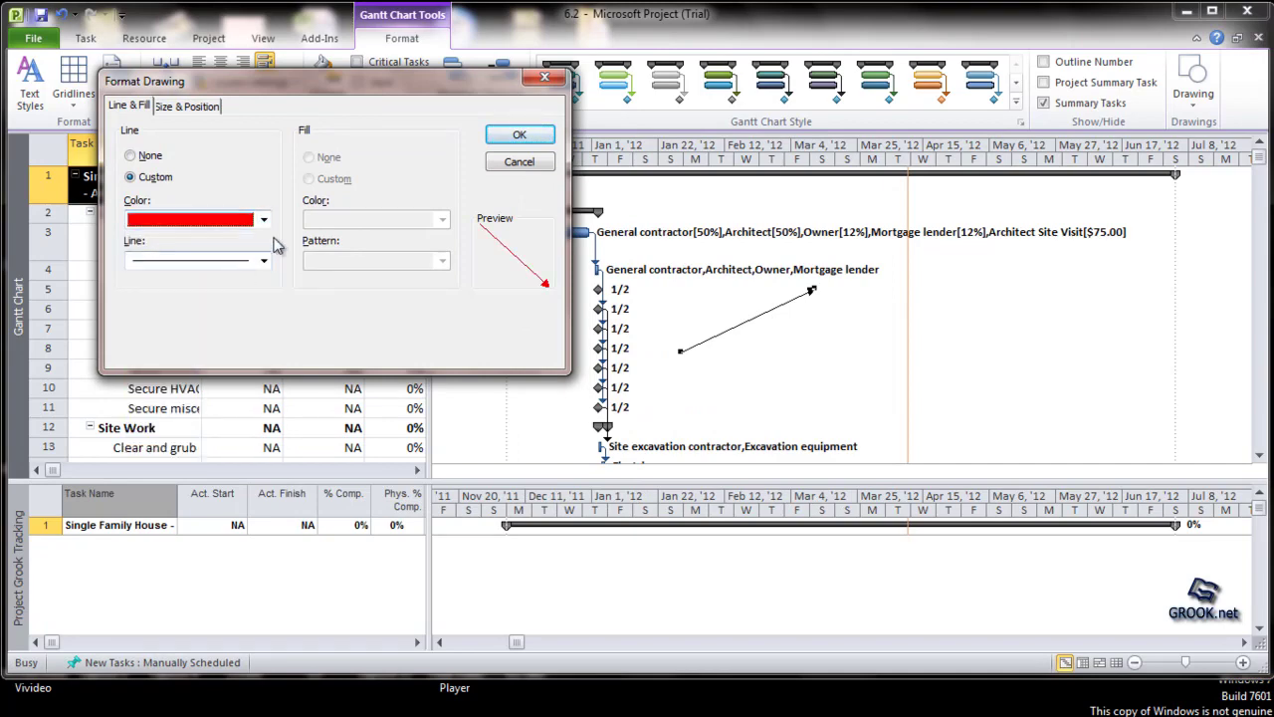
{"action": "left_click", "coordinate": [516, 136]}
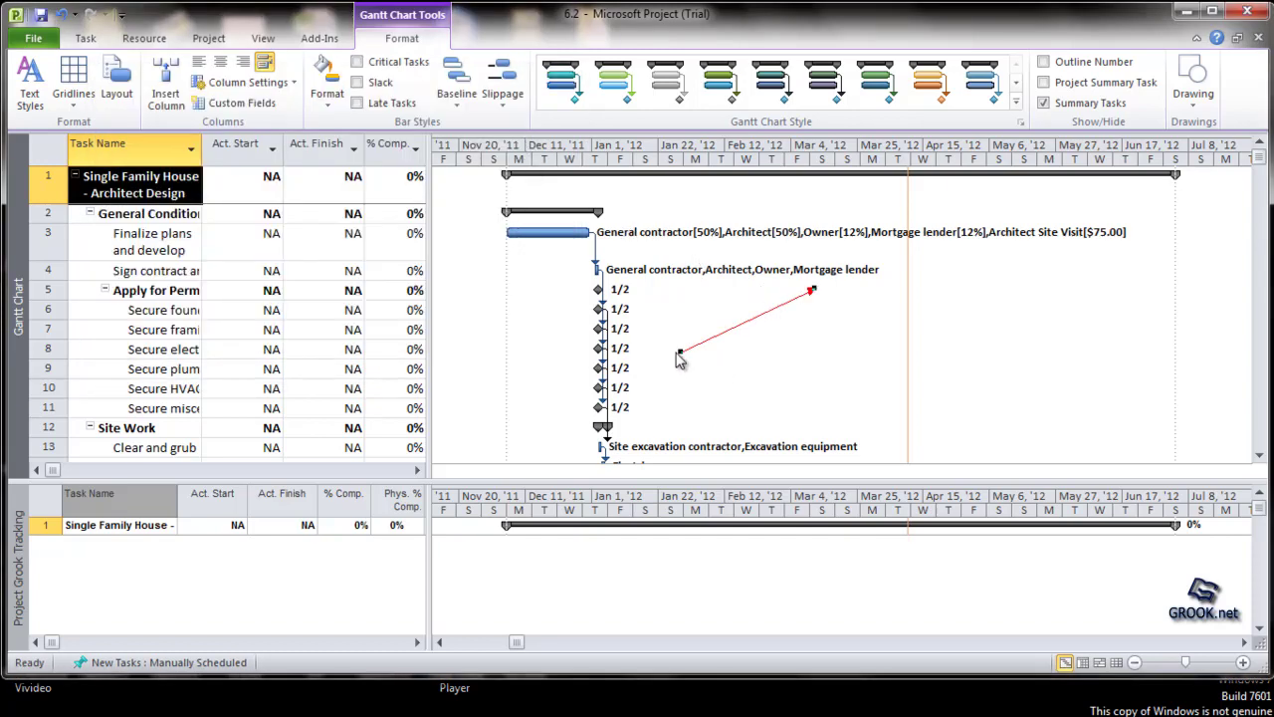
Step: Reposition the red arrow's two ends and its body on the chart, and delete the arrow
{"action": "left_click_drag", "start_coordinate": [680, 350], "coordinate": [710, 386]}
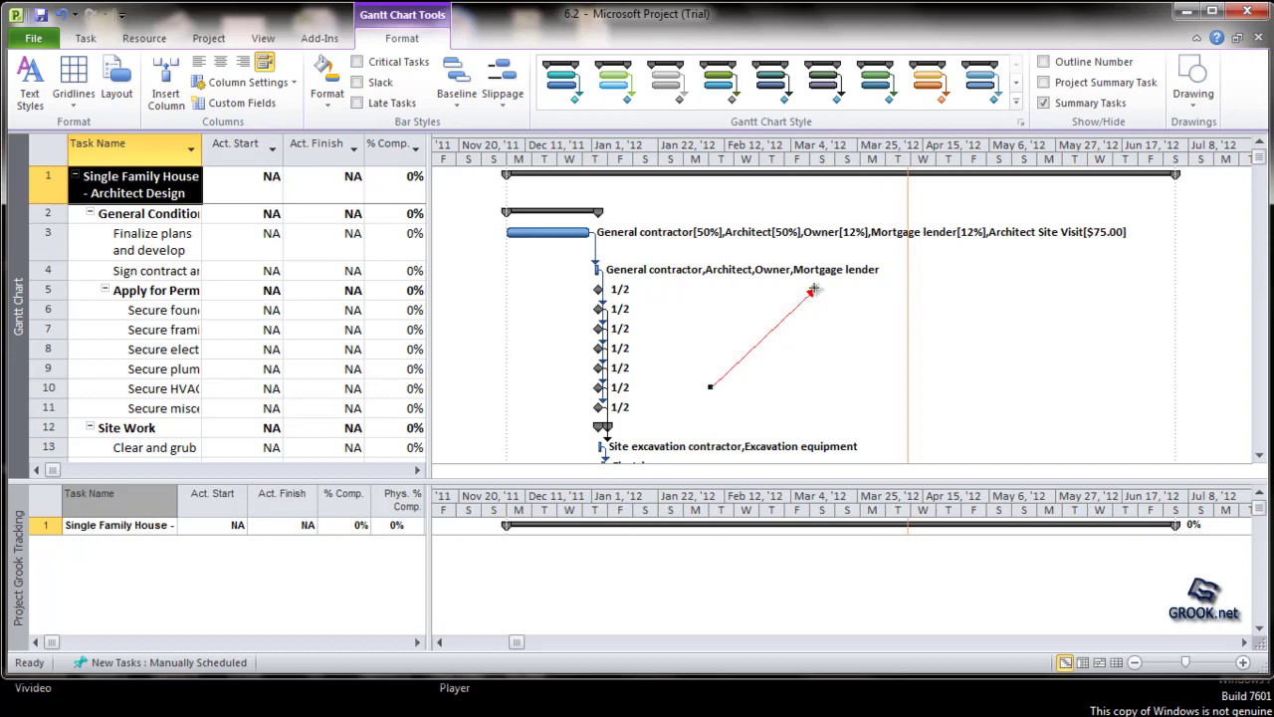
{"action": "left_click_drag", "start_coordinate": [812, 290], "coordinate": [673, 286]}
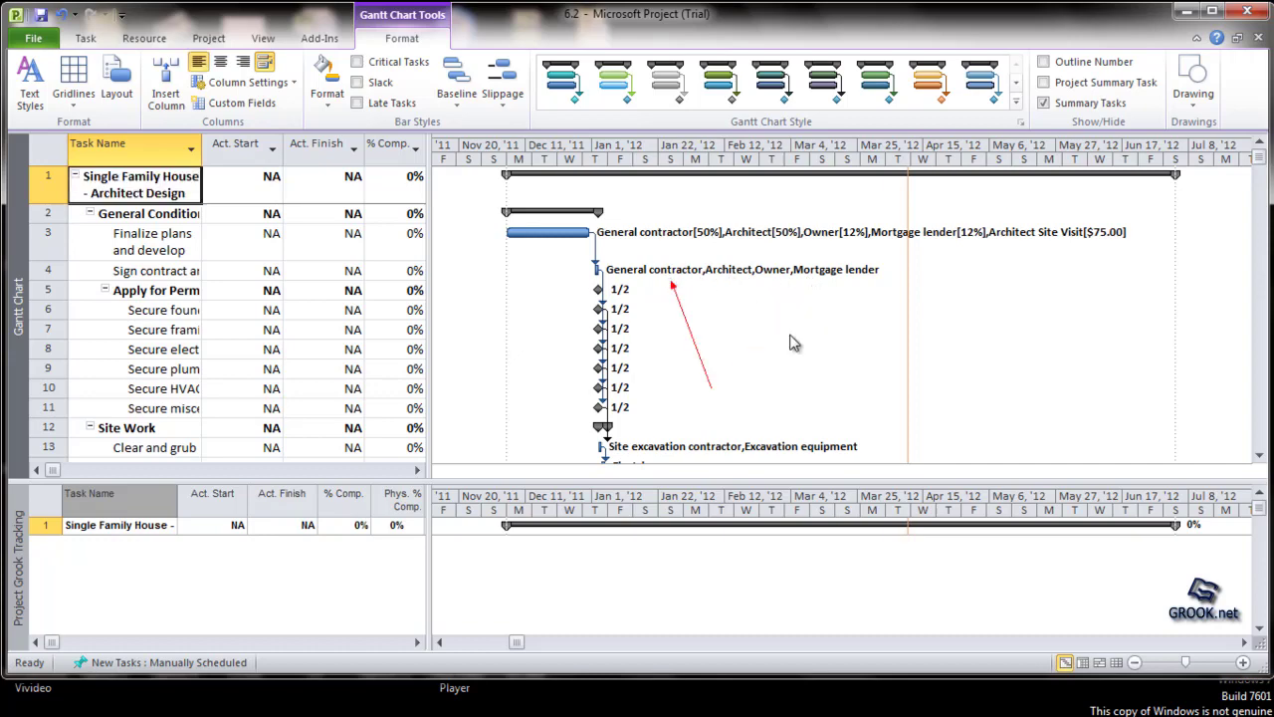
{"action": "left_click", "coordinate": [690, 334]}
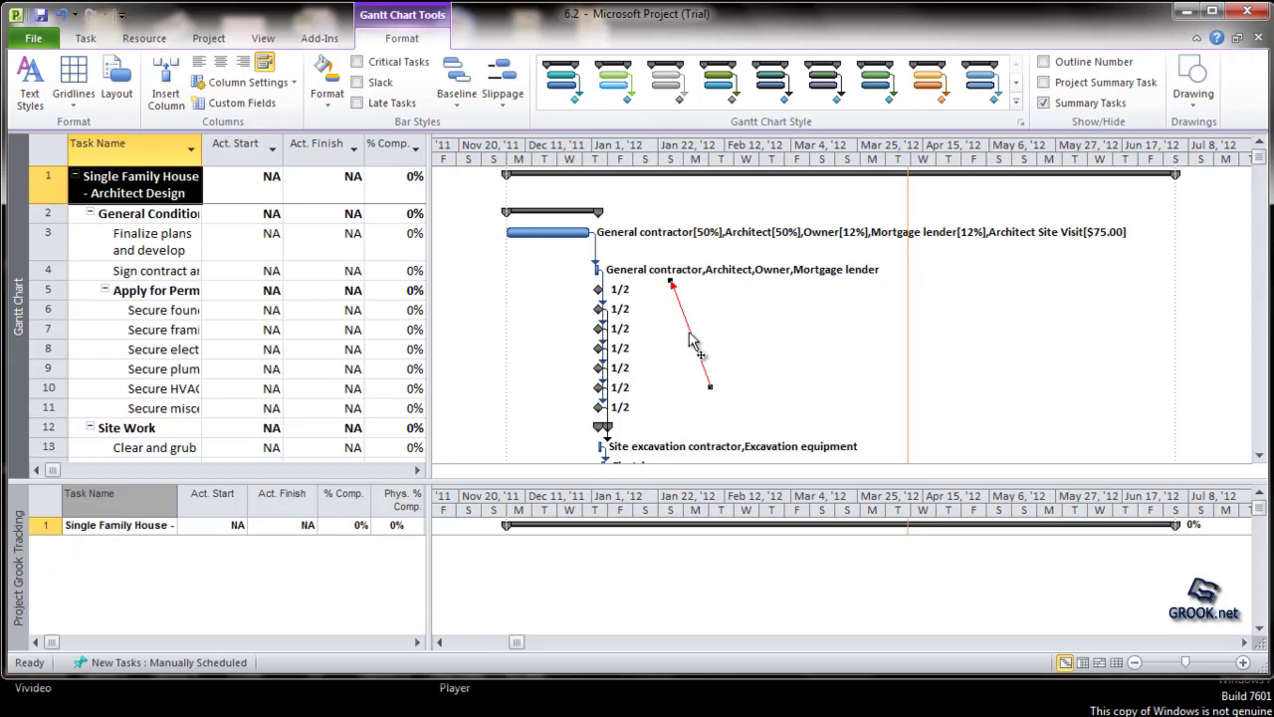
{"action": "left_click_drag", "start_coordinate": [690, 339], "coordinate": [782, 338]}
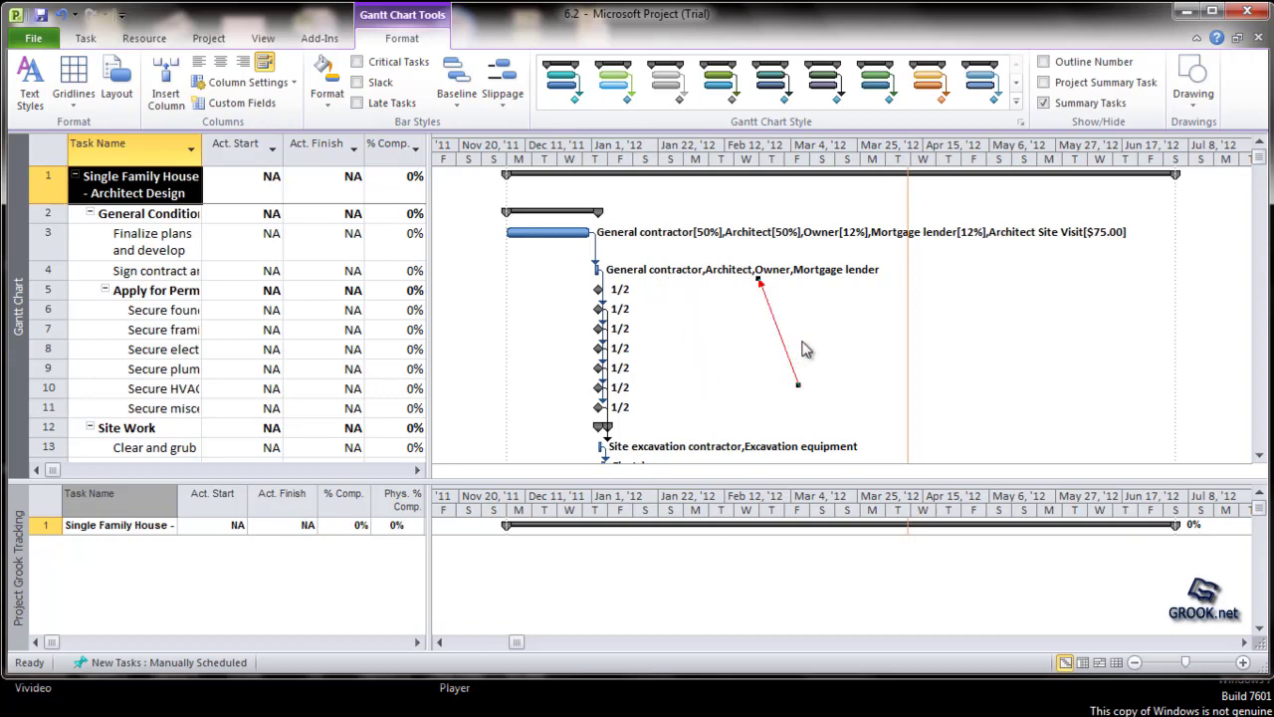
{"action": "key", "text": "Delete"}
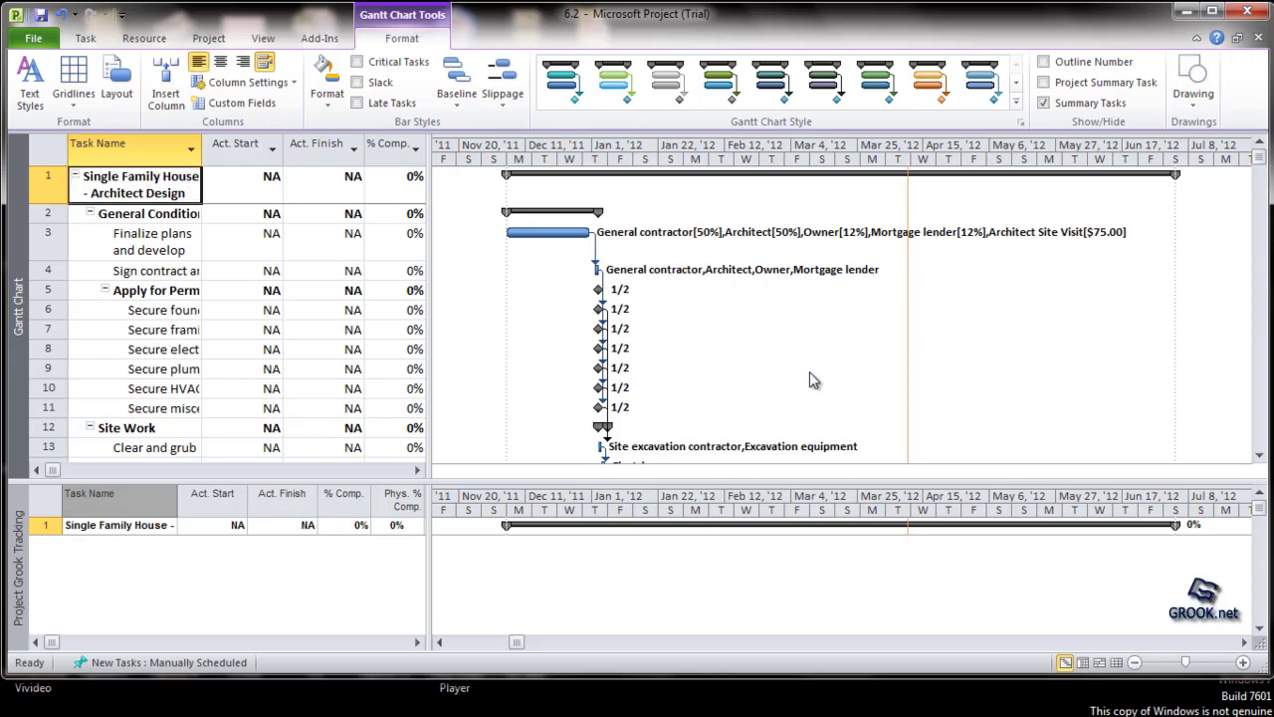
Step: Draw an arc in the empty chart area beside the 1/2 milestones, rising from task 9's row to task 6's row
{"action": "left_click", "coordinate": [1198, 100]}
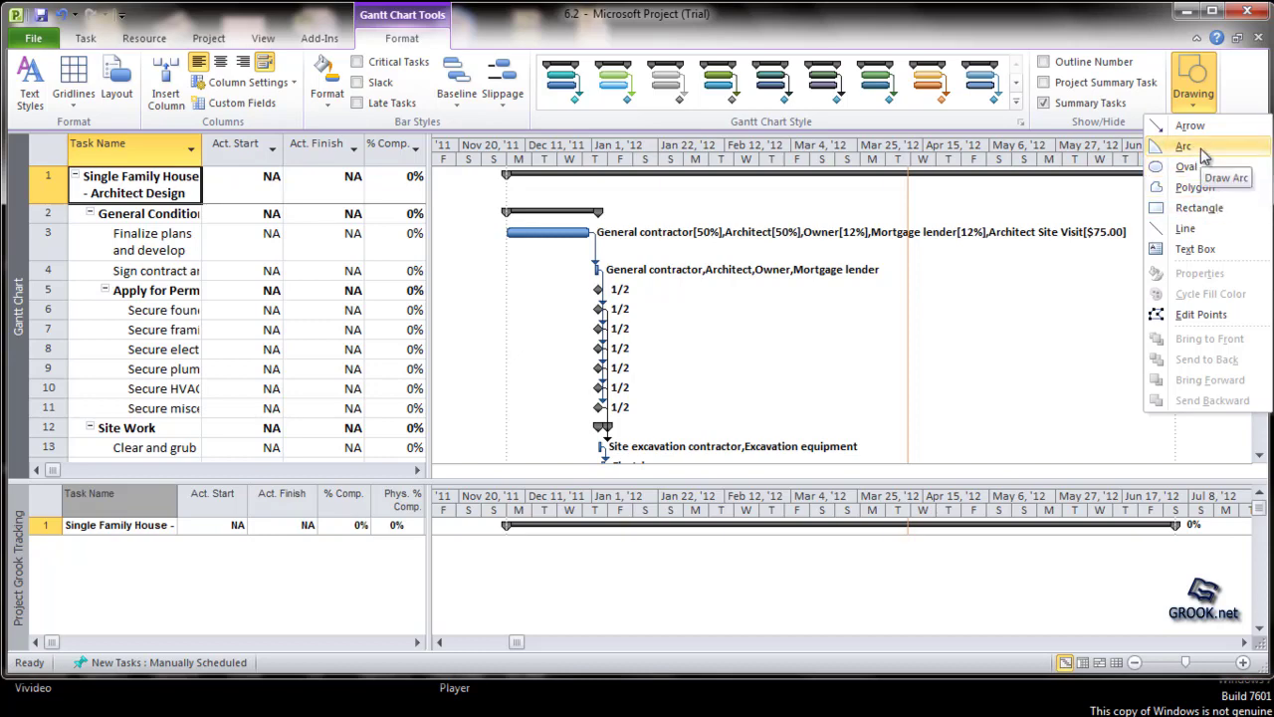
{"action": "left_click", "coordinate": [1202, 150]}
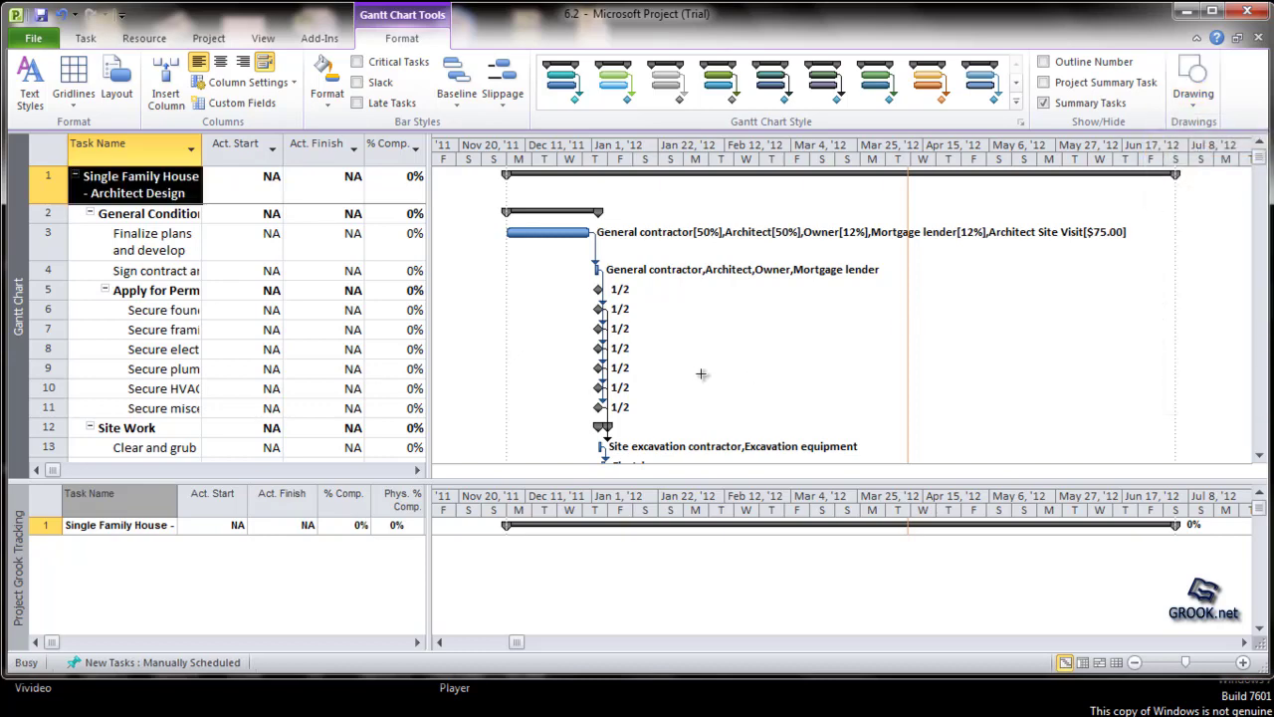
{"action": "mouse_move", "coordinate": [701, 373]}
{"action": "left_mouse_down"}
{"action": "mouse_move", "coordinate": [763, 316]}
{"action": "mouse_move", "coordinate": [842, 303]}
{"action": "left_mouse_up"}
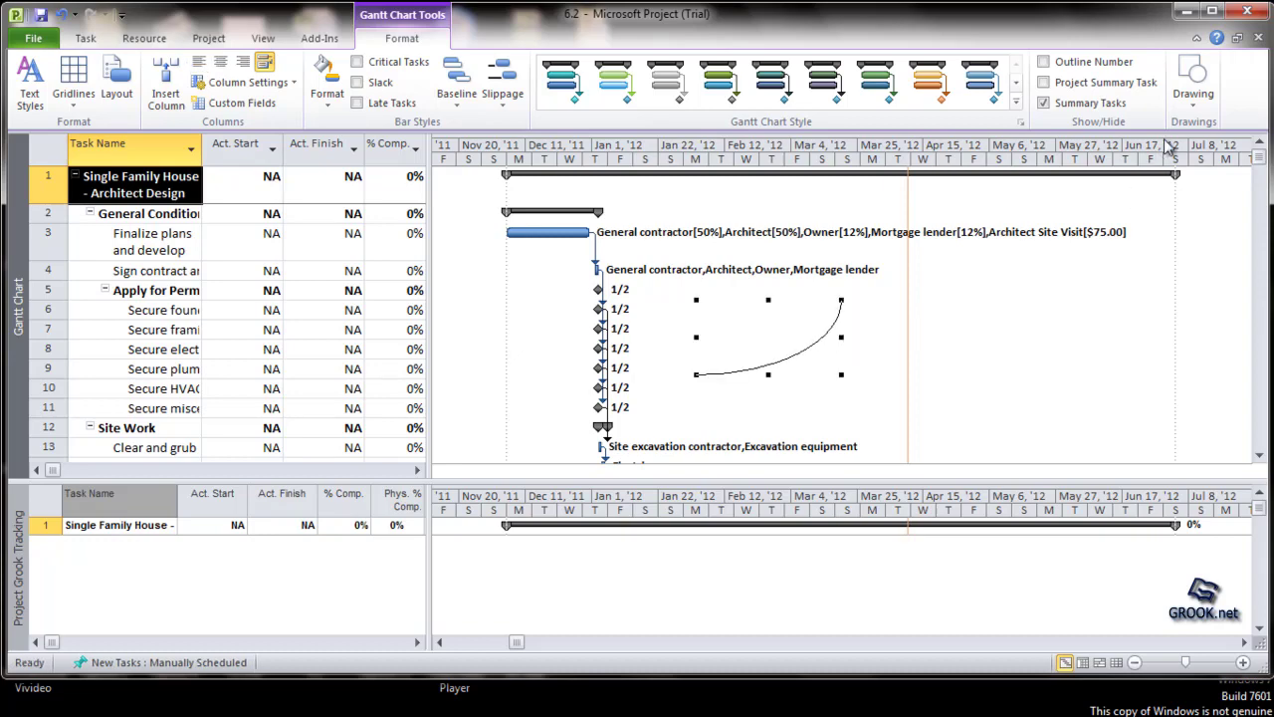
Step: Draw an oval to the right of the arc, spanning roughly Mar 25 to May 6 on the timescale
{"action": "left_click", "coordinate": [1193, 87]}
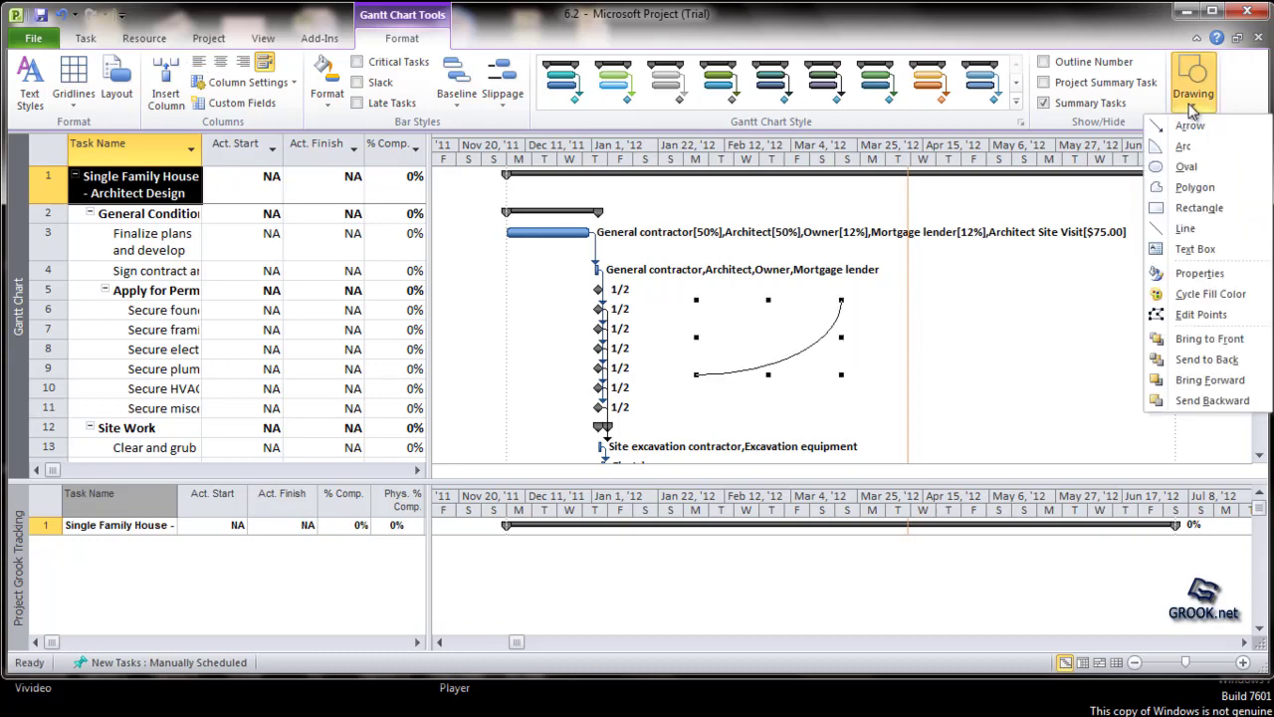
{"action": "left_click", "coordinate": [1194, 167]}
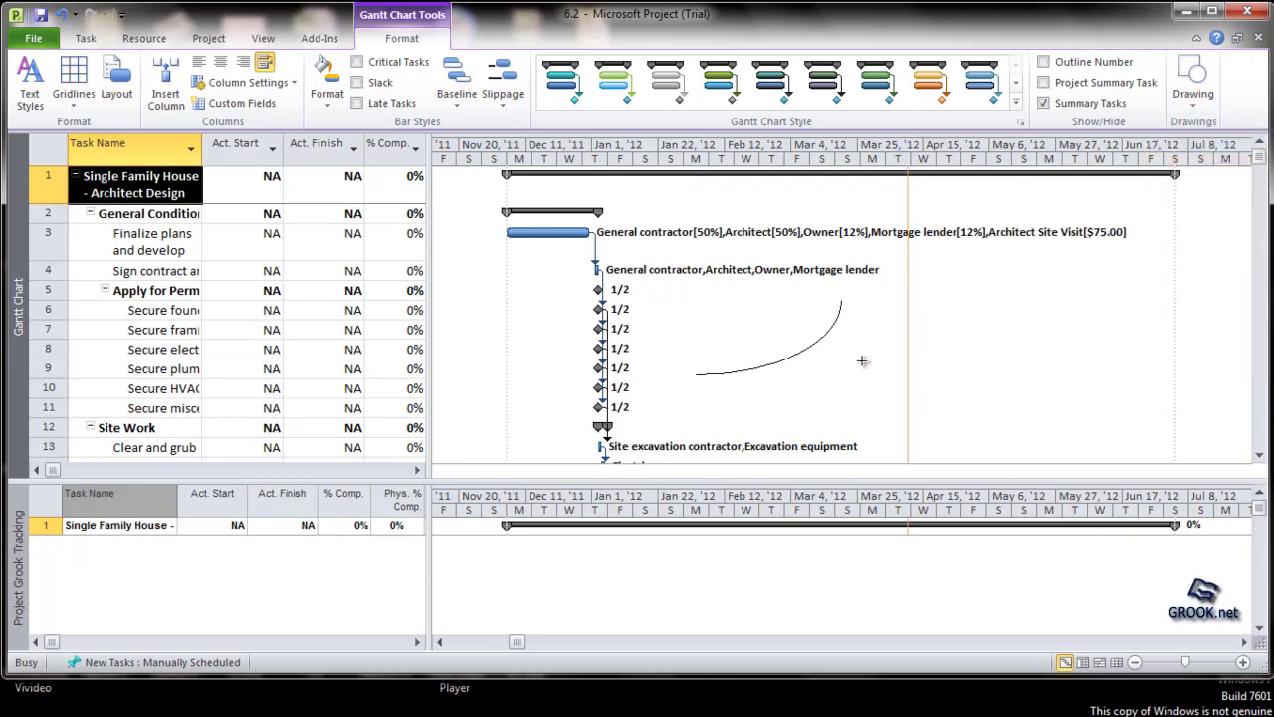
{"action": "left_click_drag", "start_coordinate": [862, 361], "coordinate": [1007, 271]}
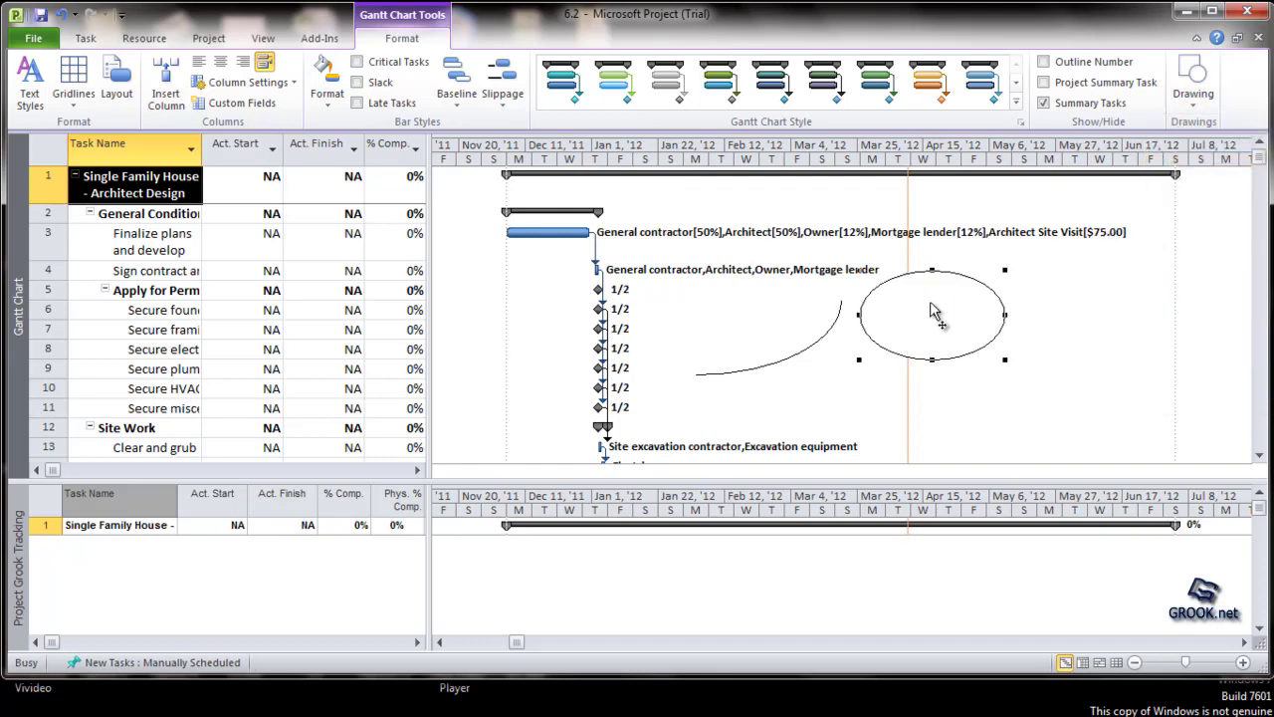
Step: Draw a closed, irregular eight-sided polygon to the right of the oval, between about May 6 and May 27
{"action": "left_click", "coordinate": [1191, 99]}
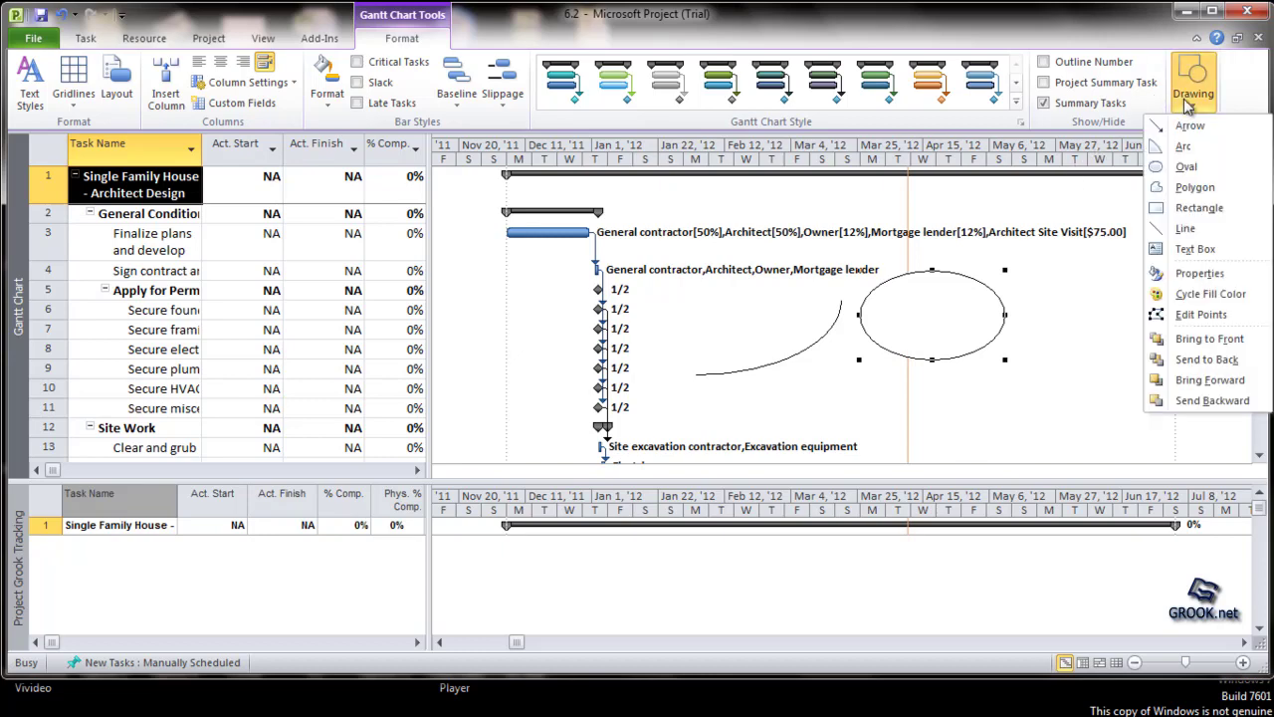
{"action": "left_click", "coordinate": [1191, 188]}
{"action": "left_click_drag", "start_coordinate": [1017, 399], "coordinate": [1102, 399]}
{"action": "left_click", "coordinate": [1110, 333]}
{"action": "left_click", "coordinate": [1078, 294]}
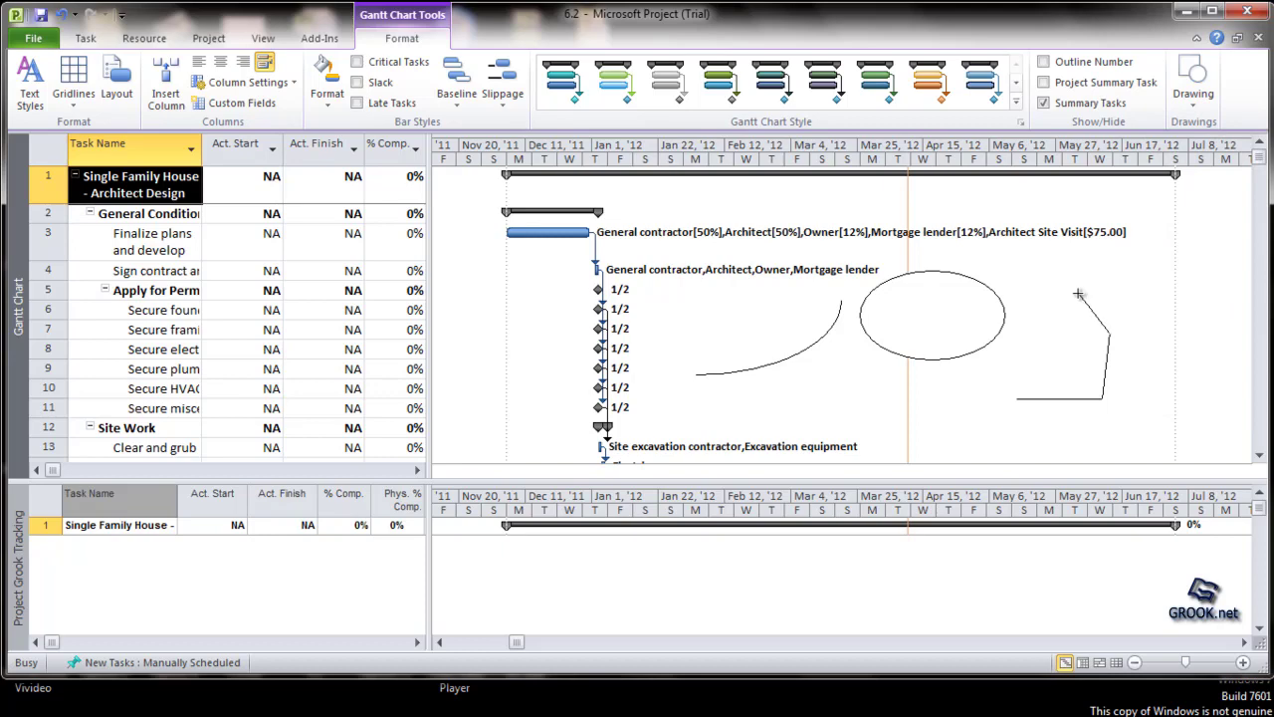
{"action": "left_click", "coordinate": [1051, 331]}
{"action": "left_click", "coordinate": [1091, 341]}
{"action": "left_click", "coordinate": [1088, 369]}
{"action": "left_click", "coordinate": [1021, 369]}
{"action": "left_click", "coordinate": [1018, 399]}
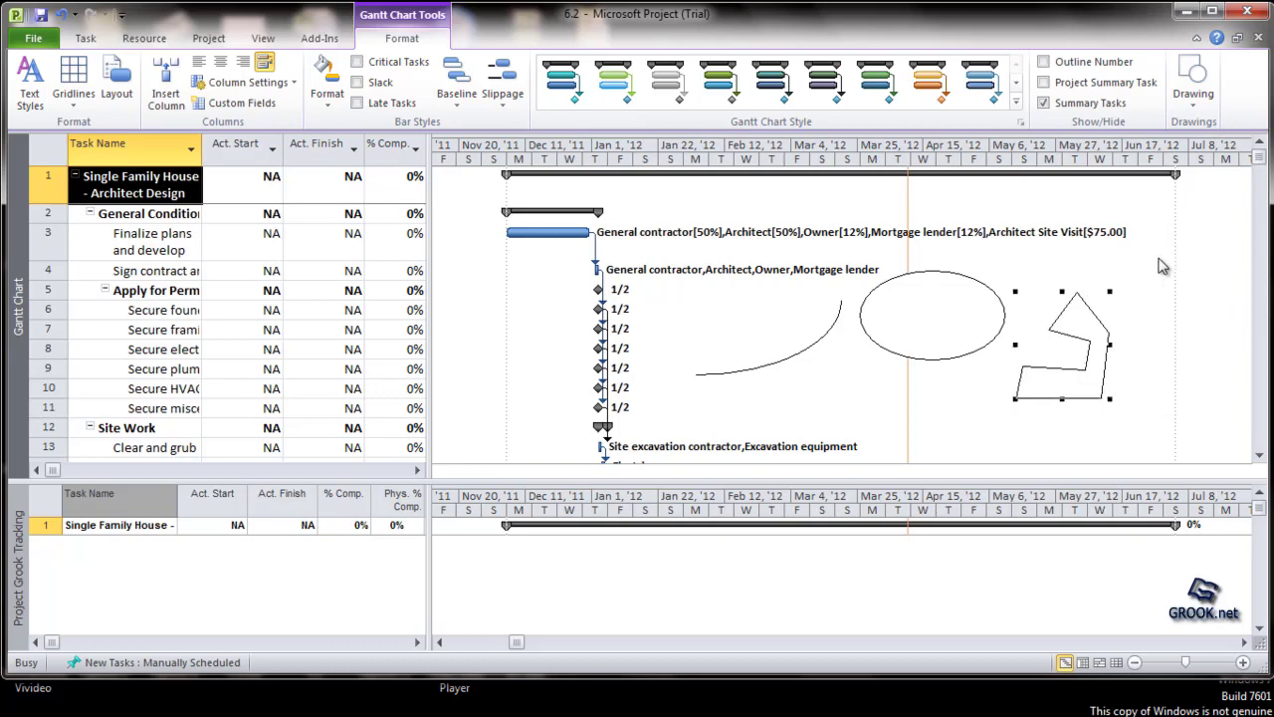
Step: Draw a narrow rectangle over the 1/2 milestone of the Apply for Permits row (task 5)
{"action": "left_click", "coordinate": [1196, 107]}
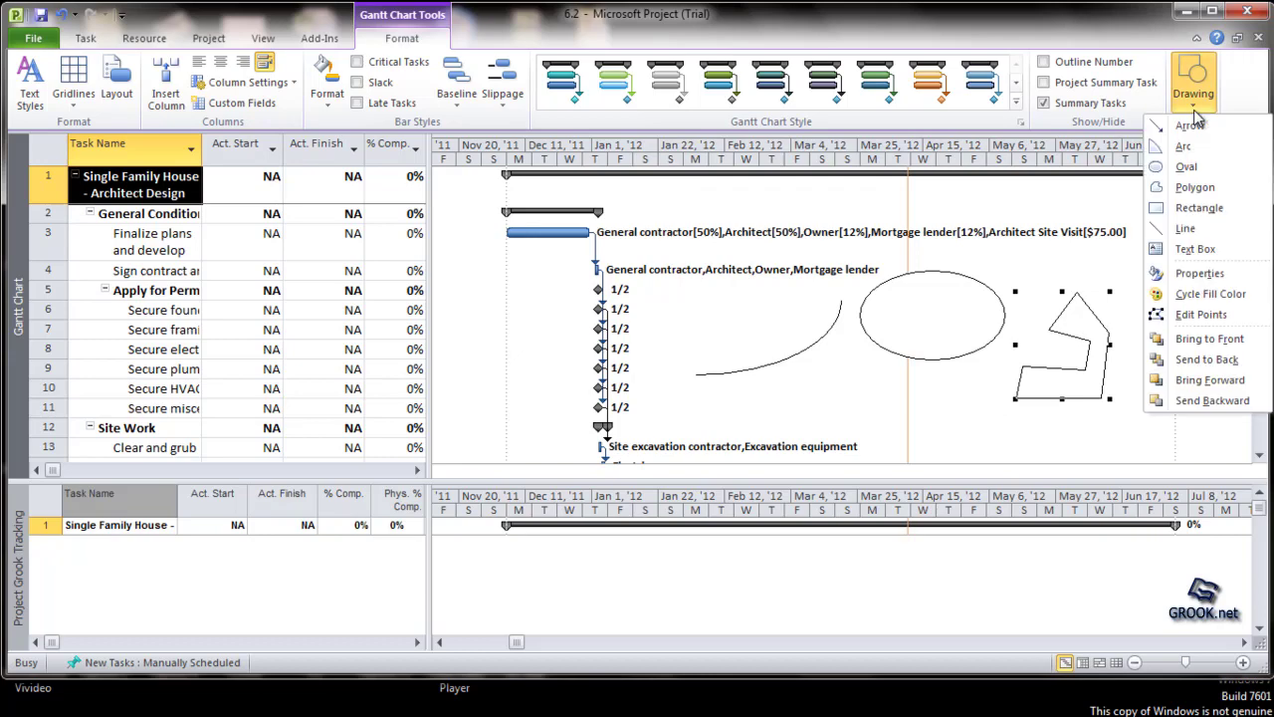
{"action": "left_click", "coordinate": [1229, 213]}
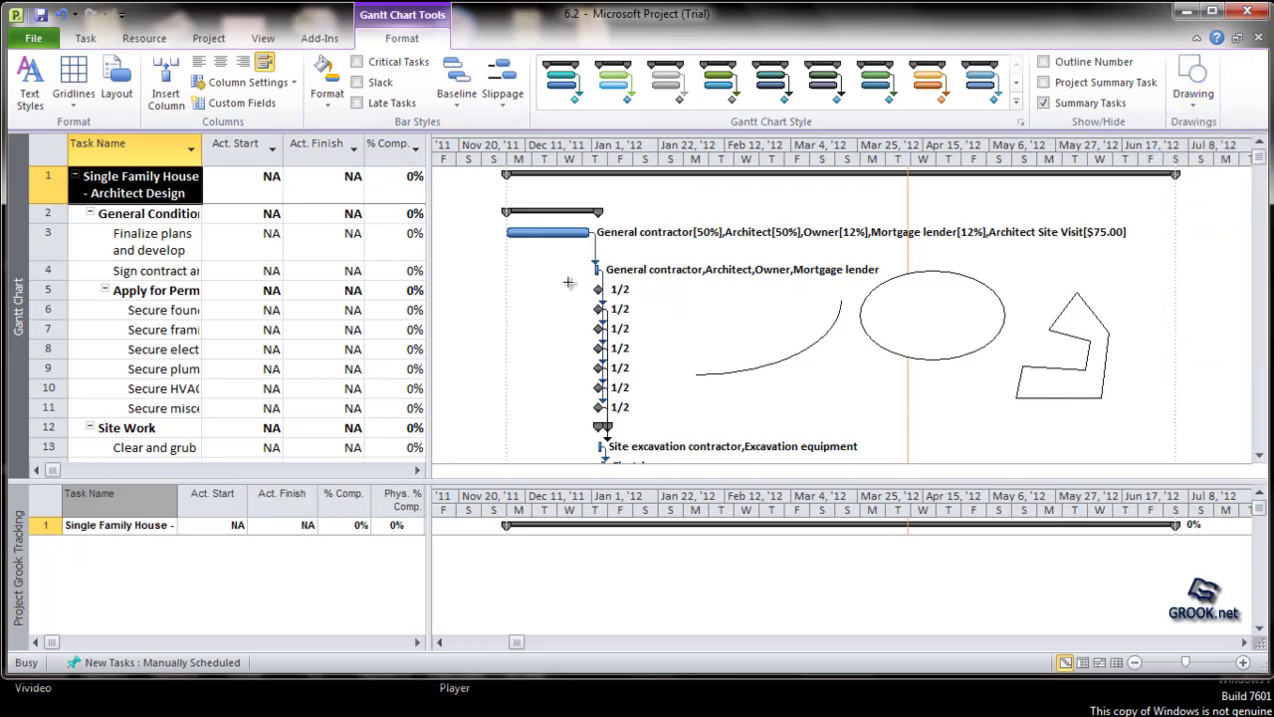
{"action": "left_click_drag", "start_coordinate": [551, 283], "coordinate": [692, 297]}
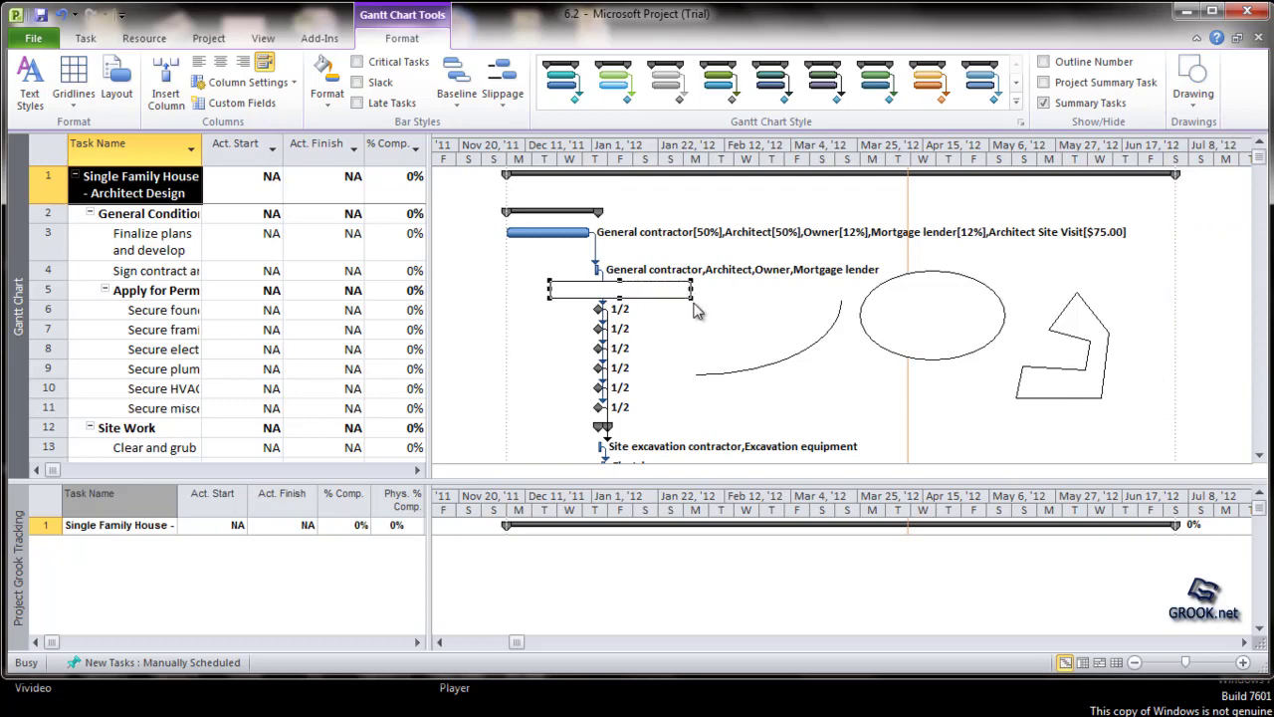
Step: Format the rectangle with a red custom line and no fill, and enlarge it slightly from its lower-right corner
{"action": "right_click", "coordinate": [667, 289]}
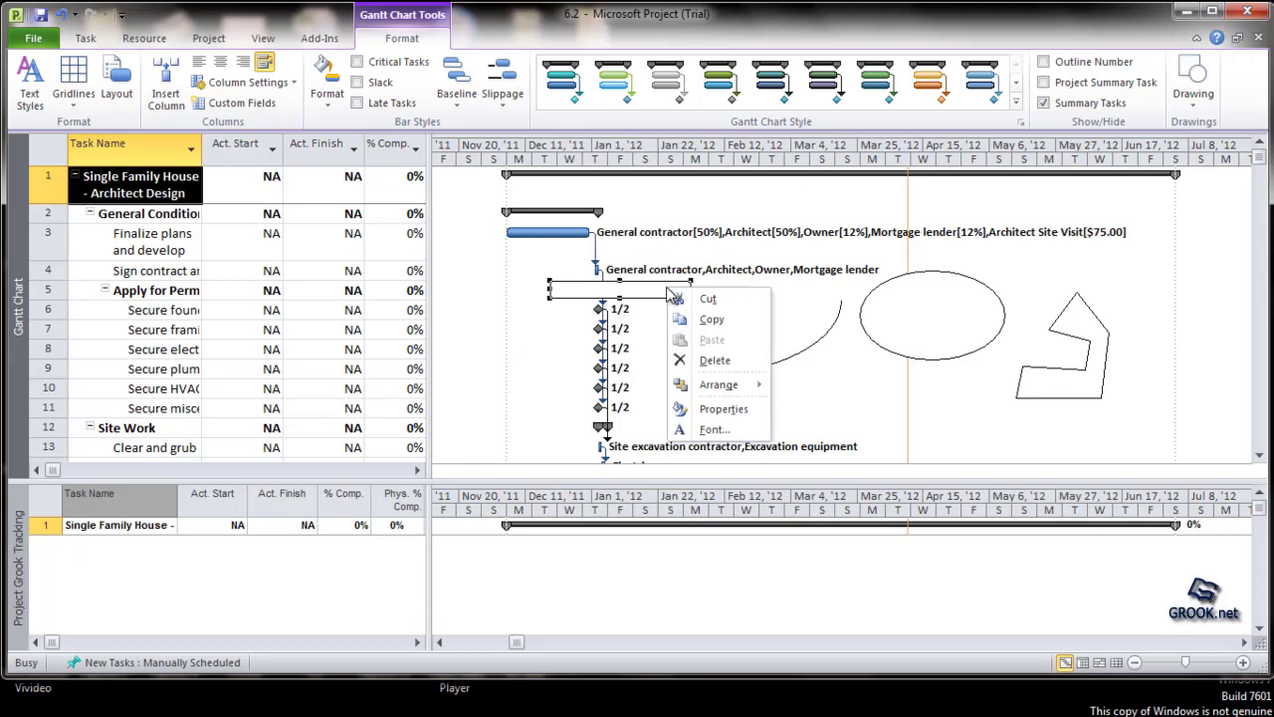
{"action": "left_click", "coordinate": [756, 417]}
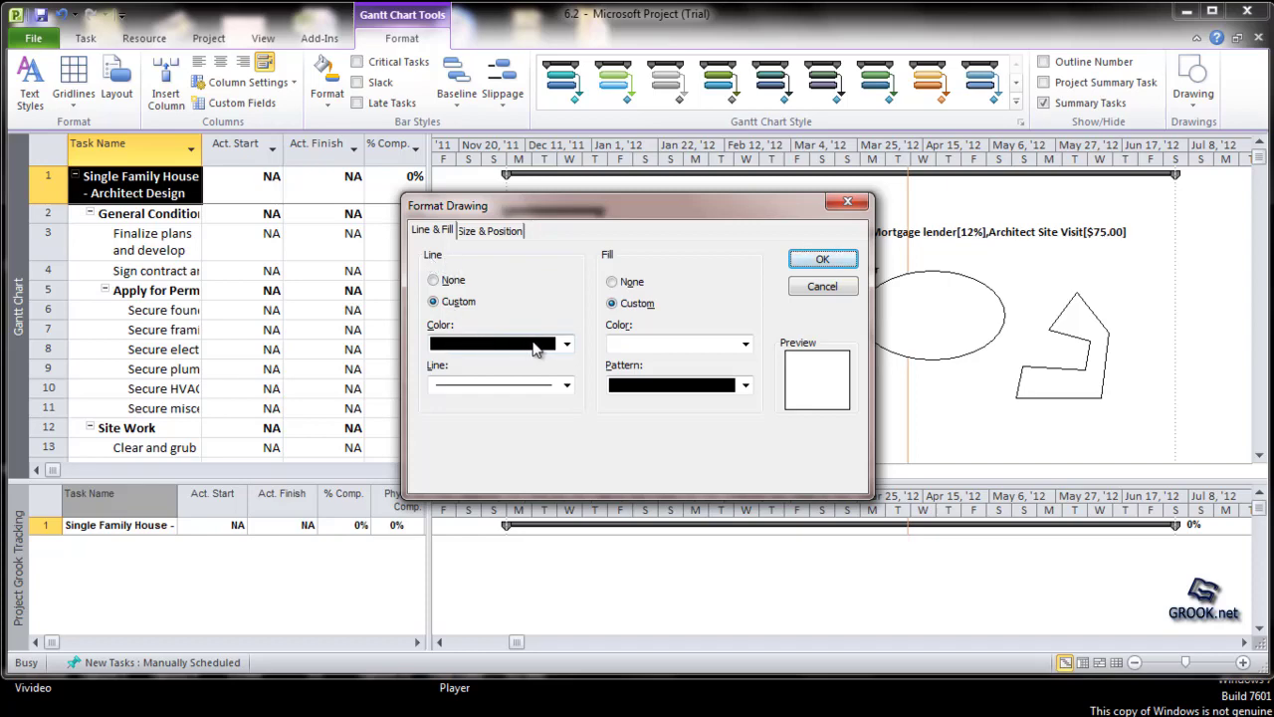
{"action": "left_click", "coordinate": [434, 280]}
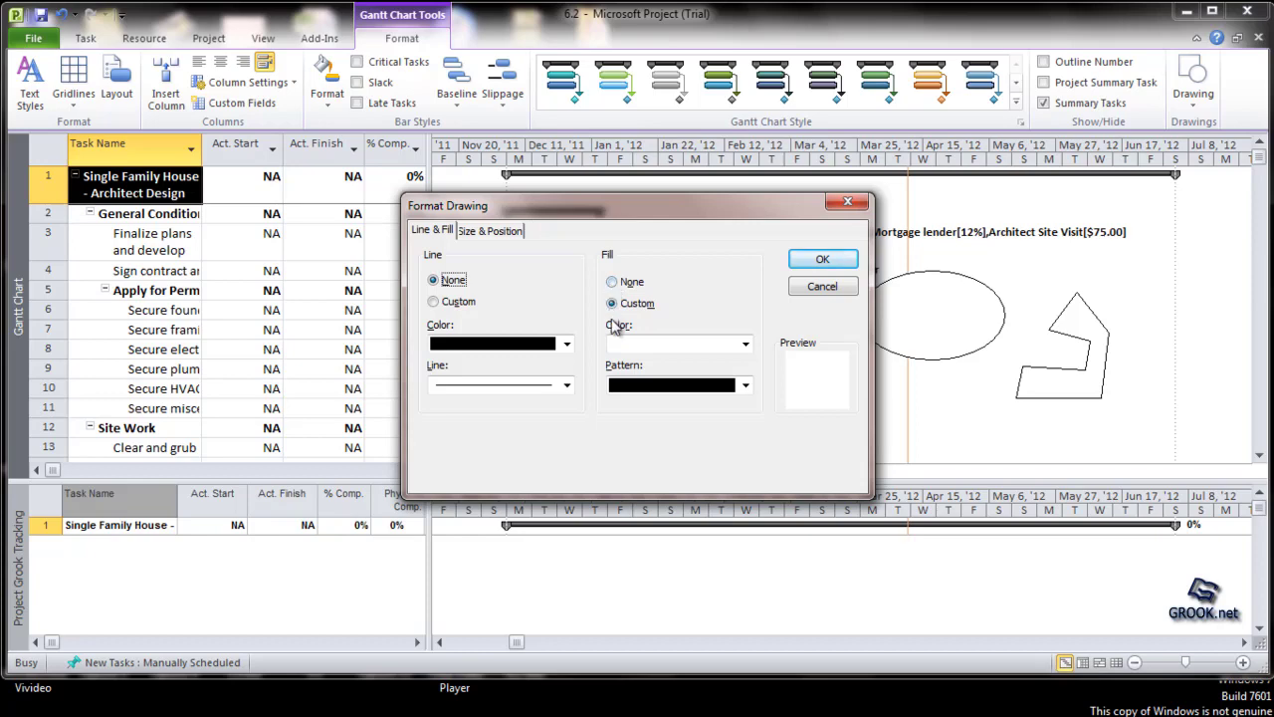
{"action": "left_click", "coordinate": [612, 283]}
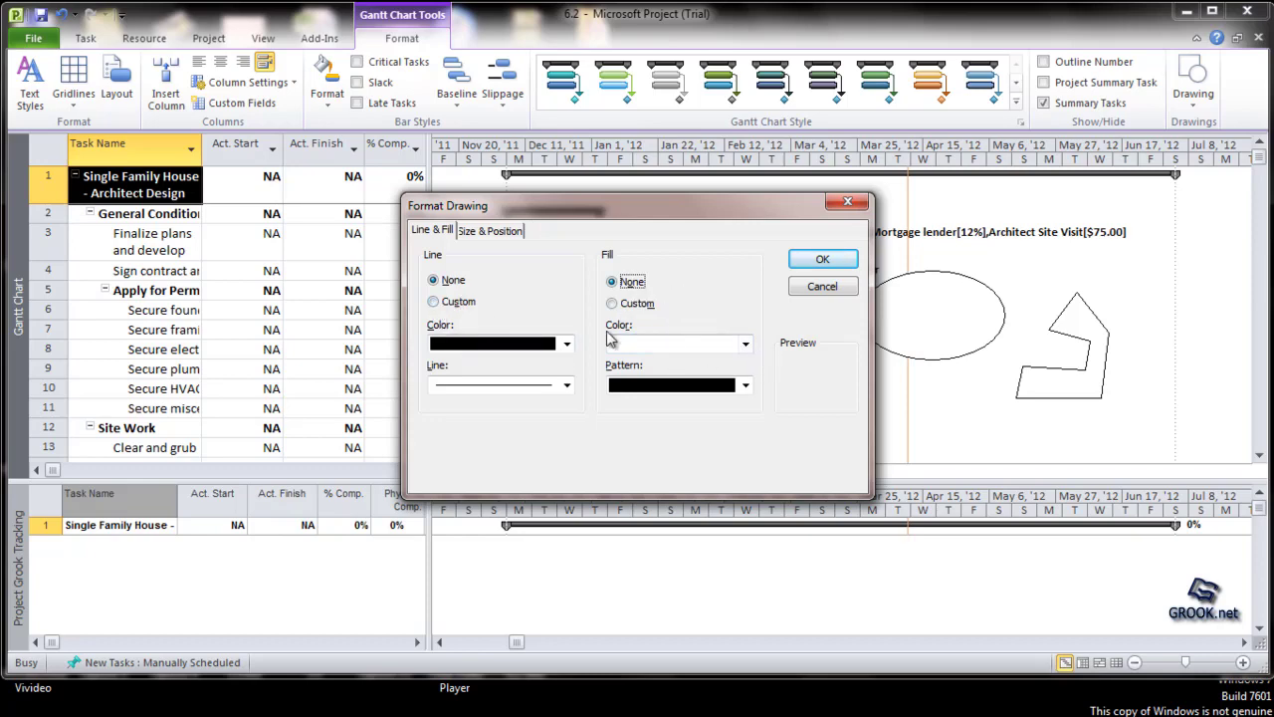
{"action": "left_click", "coordinate": [434, 300]}
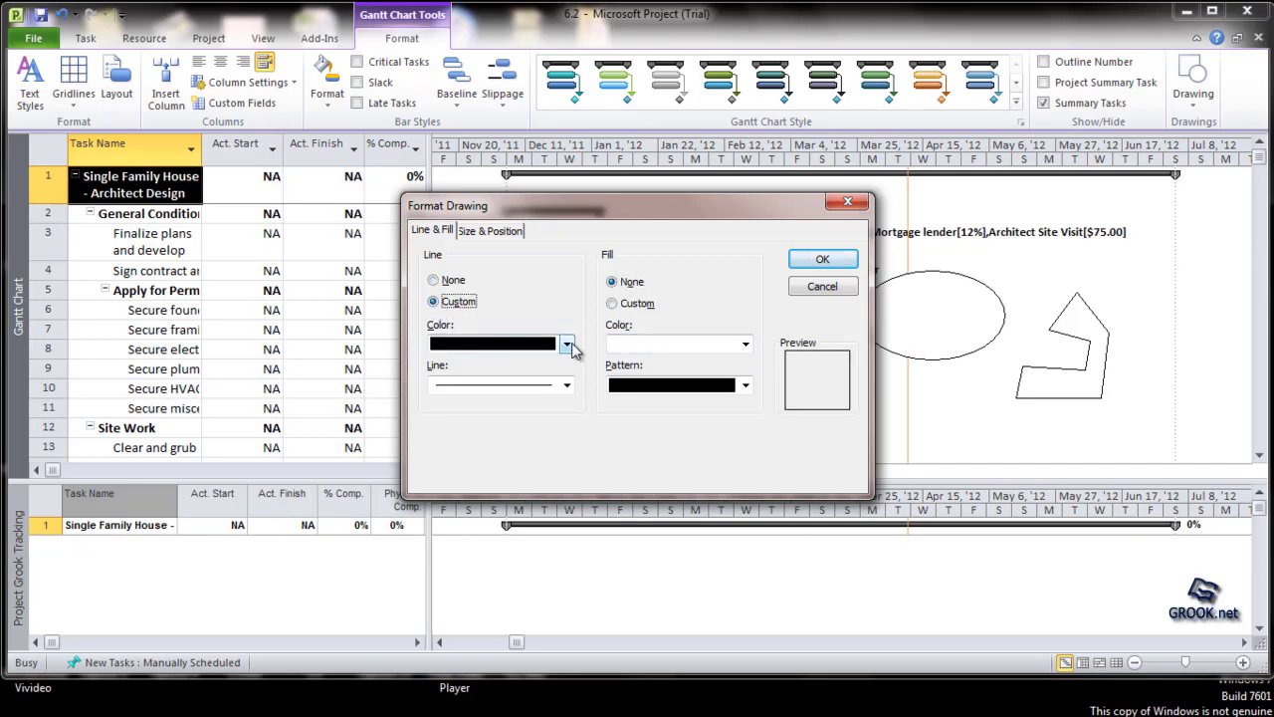
{"action": "left_click", "coordinate": [566, 343]}
{"action": "left_click", "coordinate": [534, 391]}
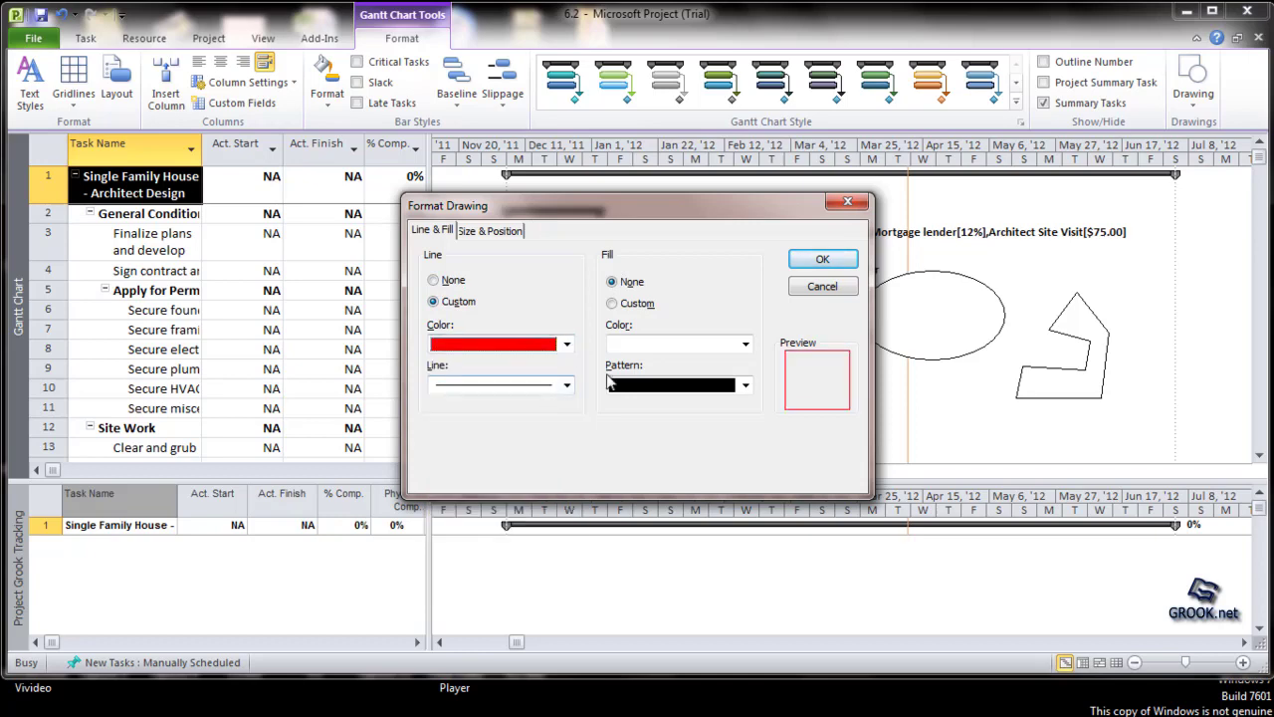
{"action": "left_click", "coordinate": [822, 259]}
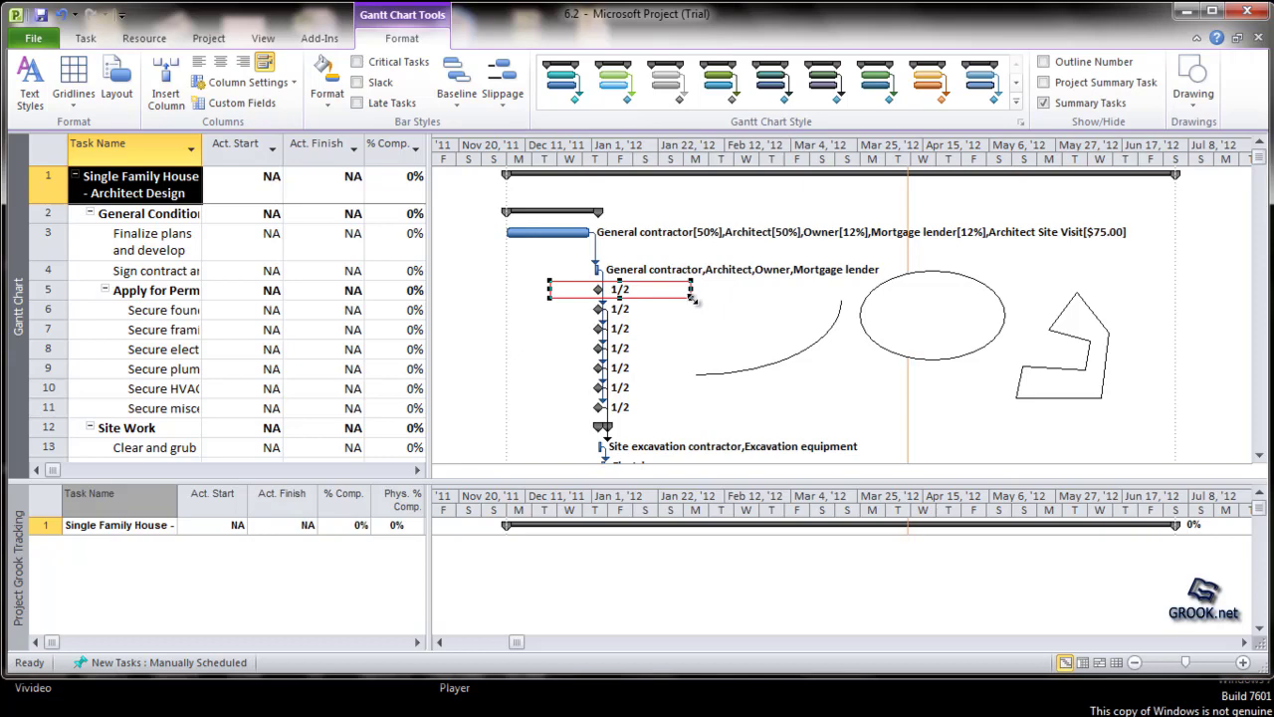
{"action": "left_click_drag", "start_coordinate": [692, 296], "coordinate": [720, 302]}
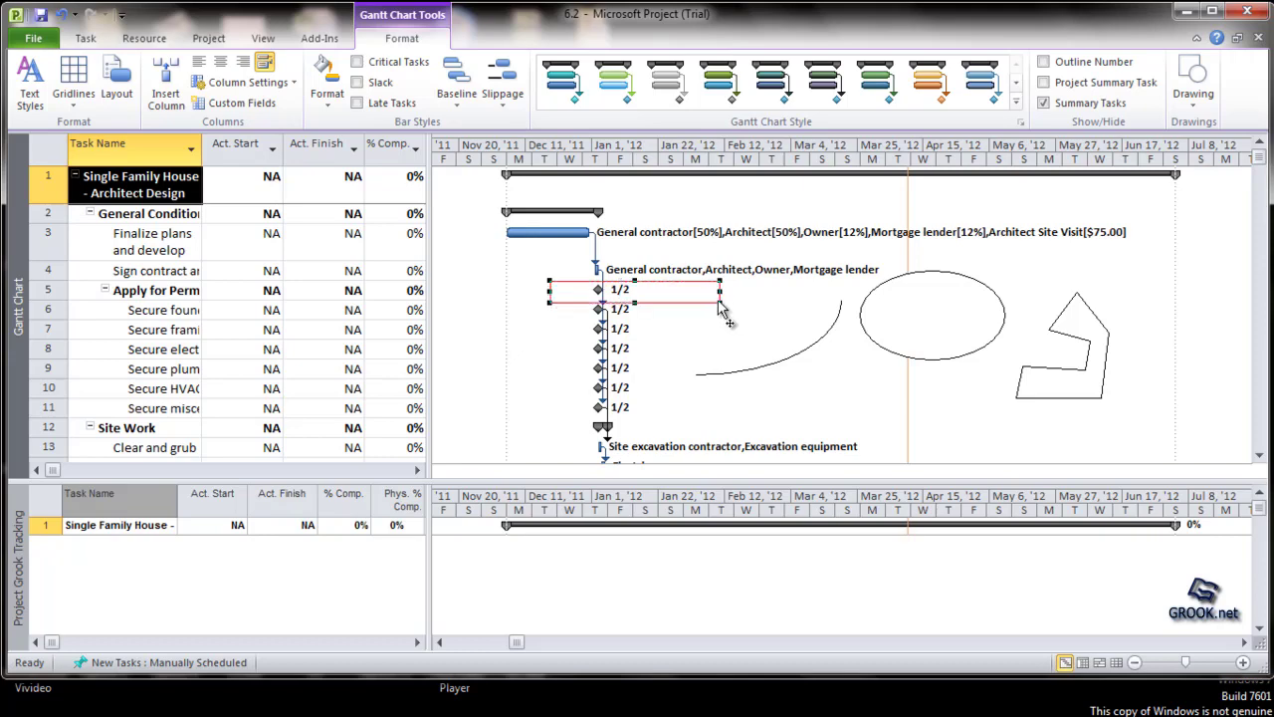
Step: Shrink the red rectangle slightly from its lower-right corner so it frames only the task 5 row, and deselect it
{"action": "left_click_drag", "start_coordinate": [718, 299], "coordinate": [707, 299]}
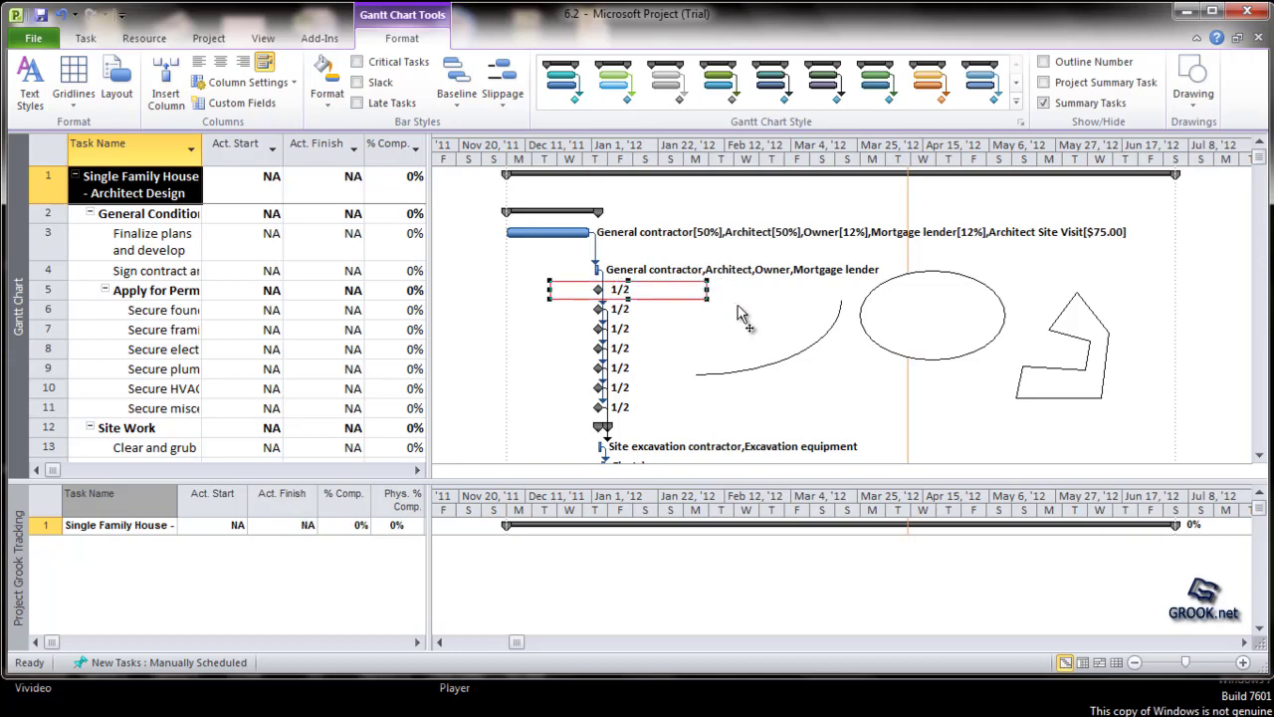
{"action": "left_click", "coordinate": [759, 319]}
{"action": "left_click", "coordinate": [1135, 294]}
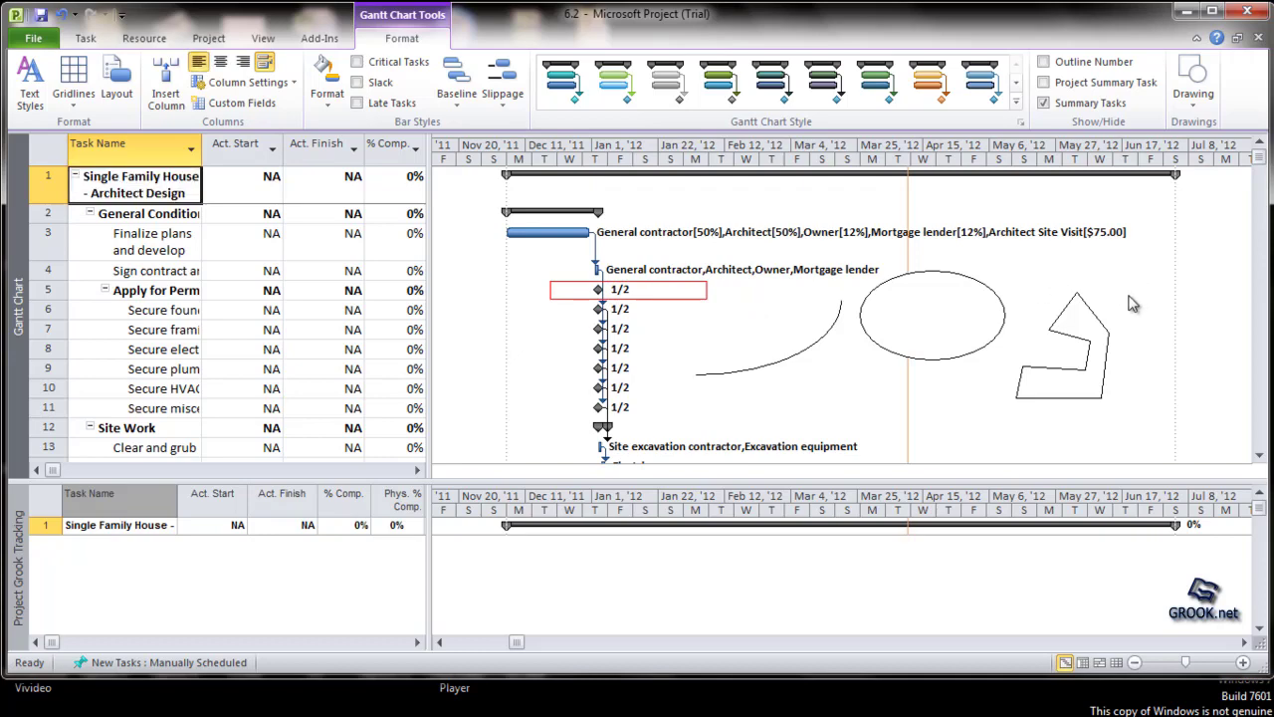
Step: Add a text box reading "Grook Drawing" below the top summary bar, spanning roughly early February to early April
{"action": "left_click", "coordinate": [1205, 110]}
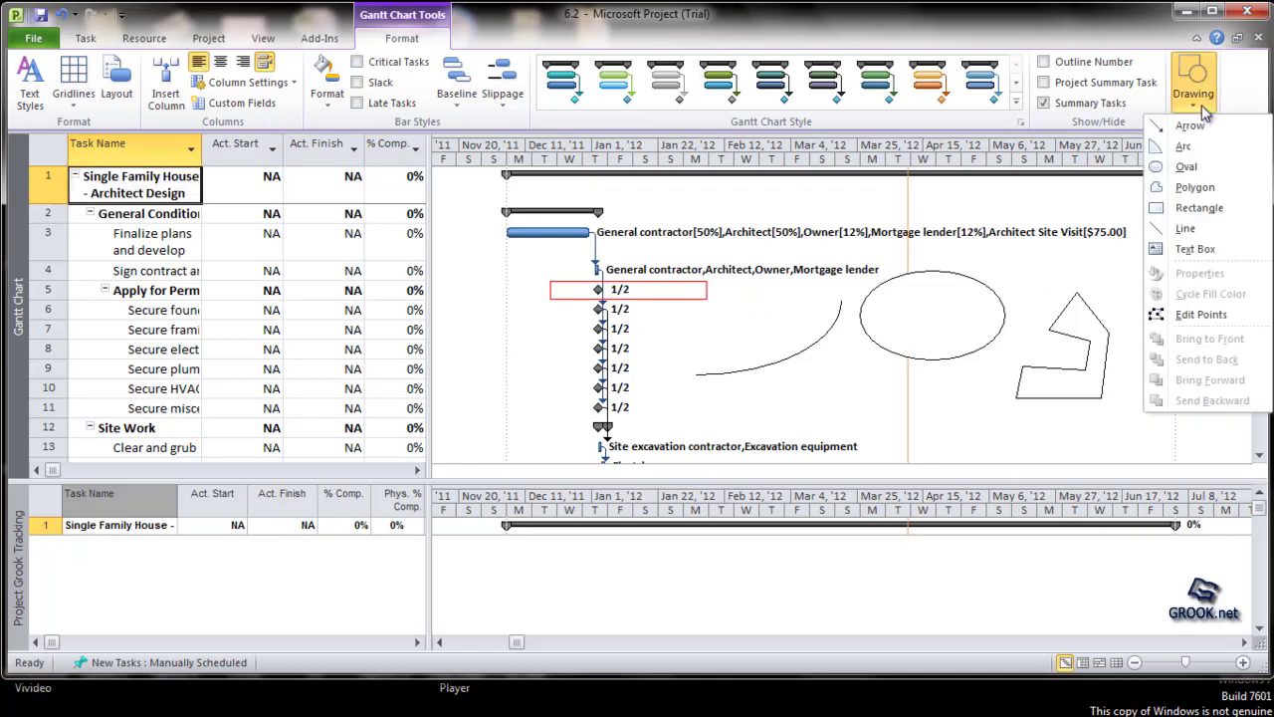
{"action": "left_click", "coordinate": [1198, 250]}
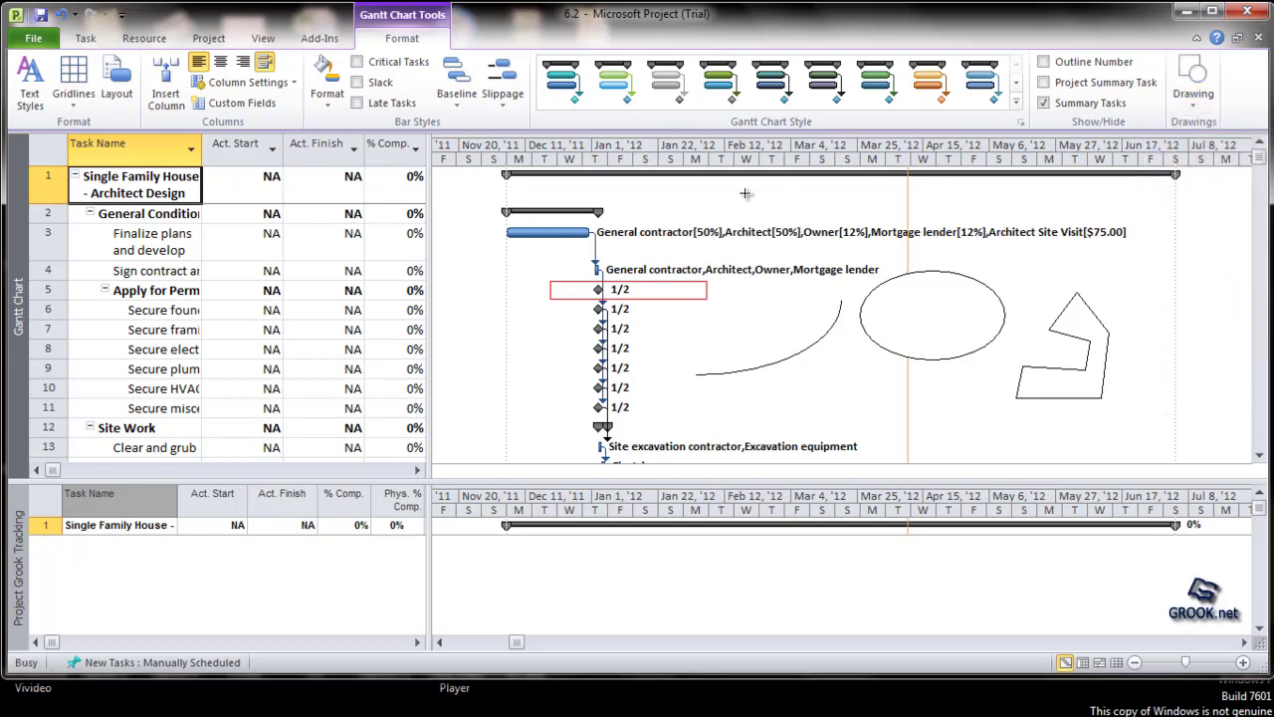
{"action": "left_click_drag", "start_coordinate": [709, 182], "coordinate": [894, 219]}
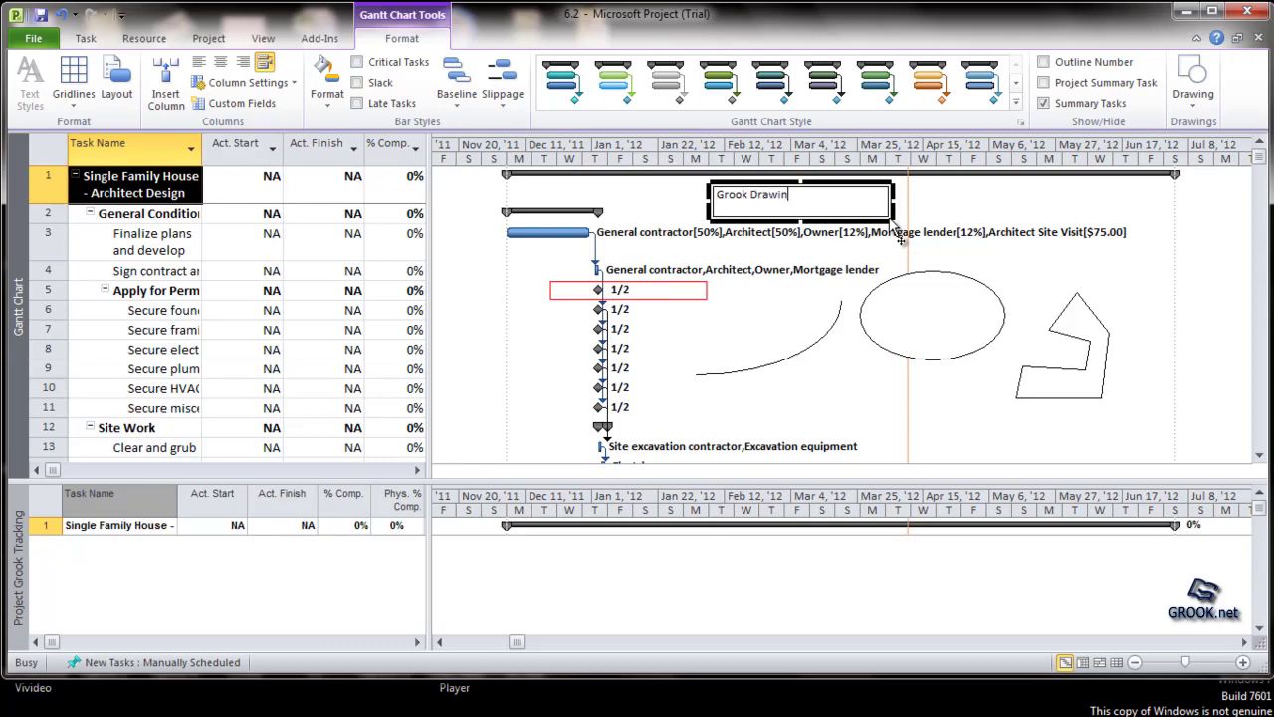
{"action": "left_click", "coordinate": [1018, 215]}
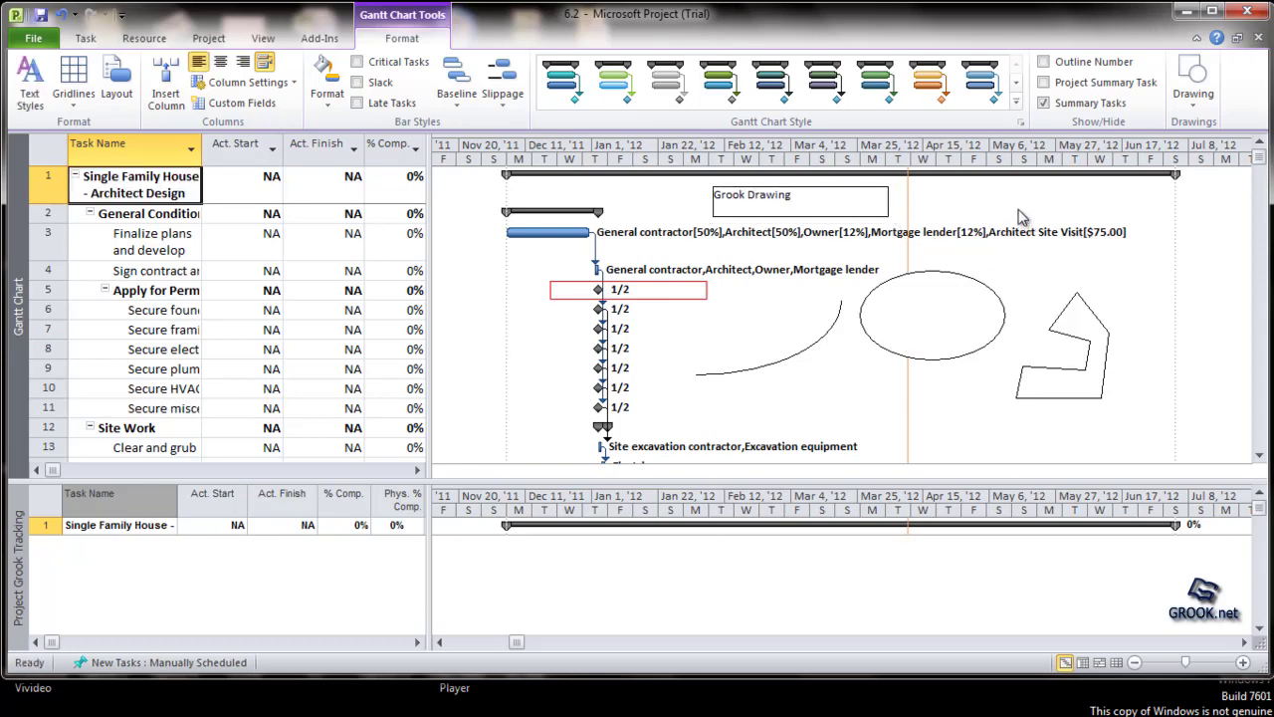
Step: Edit the polygon's points, moving the top vertex up, the upper-left one up and left, the right one outward, and the lower-right one down and right
{"action": "left_click", "coordinate": [1205, 99]}
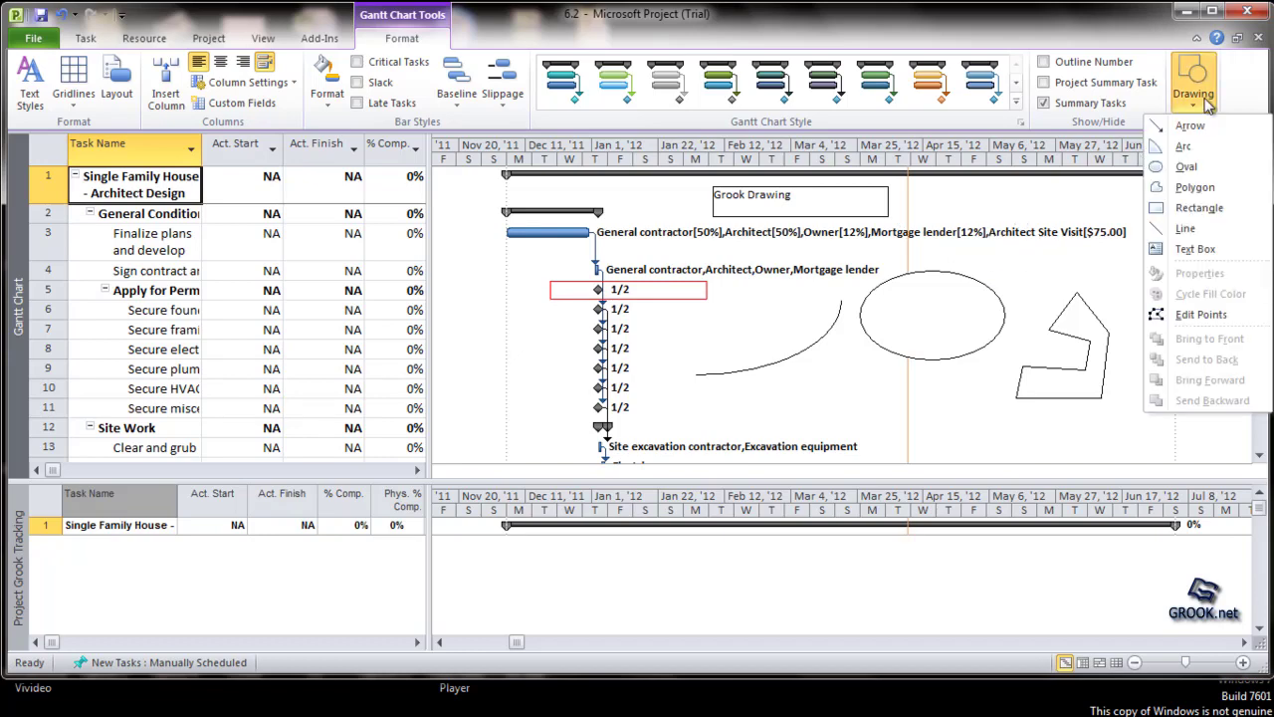
{"action": "left_click", "coordinate": [1198, 312]}
{"action": "left_click", "coordinate": [1078, 298]}
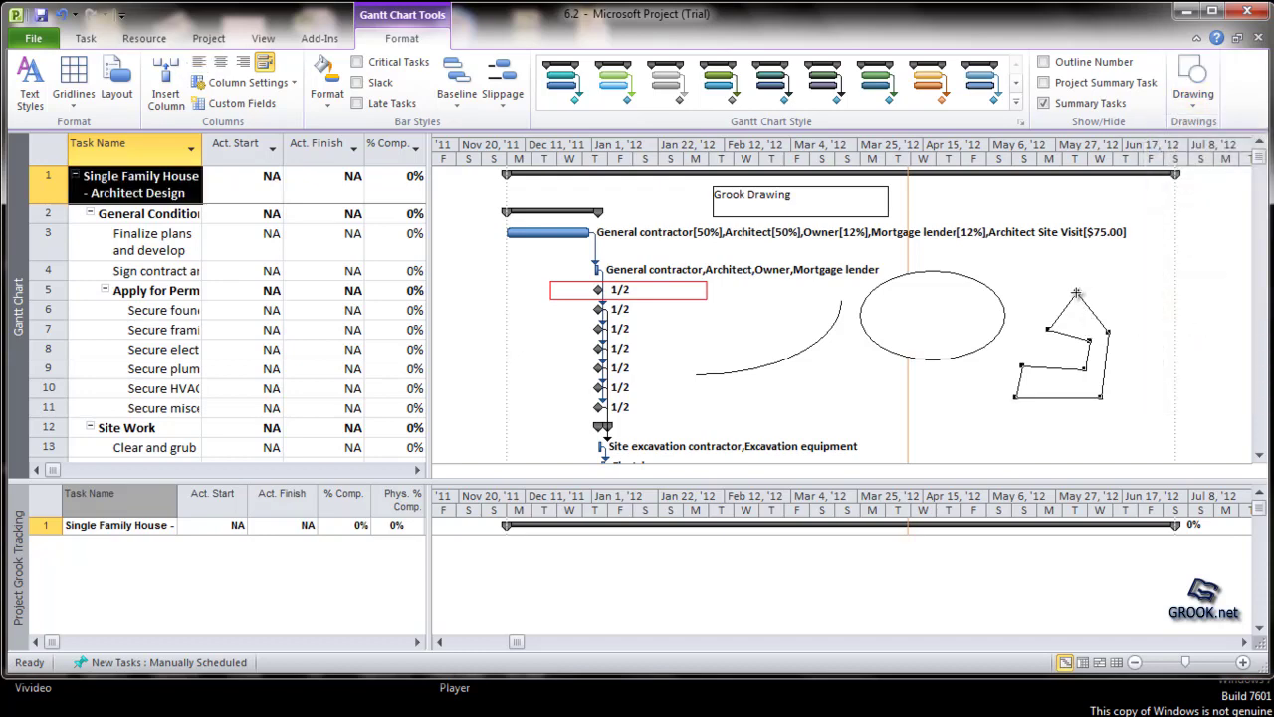
{"action": "left_click_drag", "start_coordinate": [1077, 293], "coordinate": [1084, 259]}
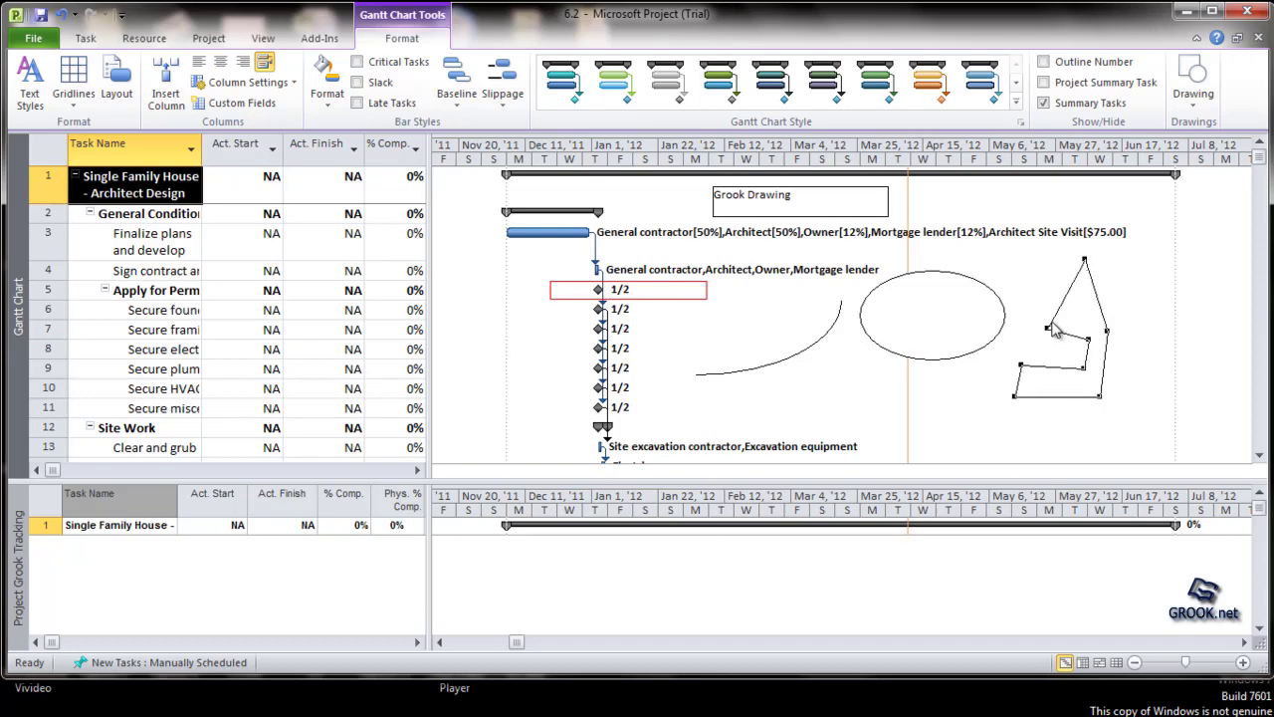
{"action": "left_click_drag", "start_coordinate": [1048, 327], "coordinate": [1025, 298]}
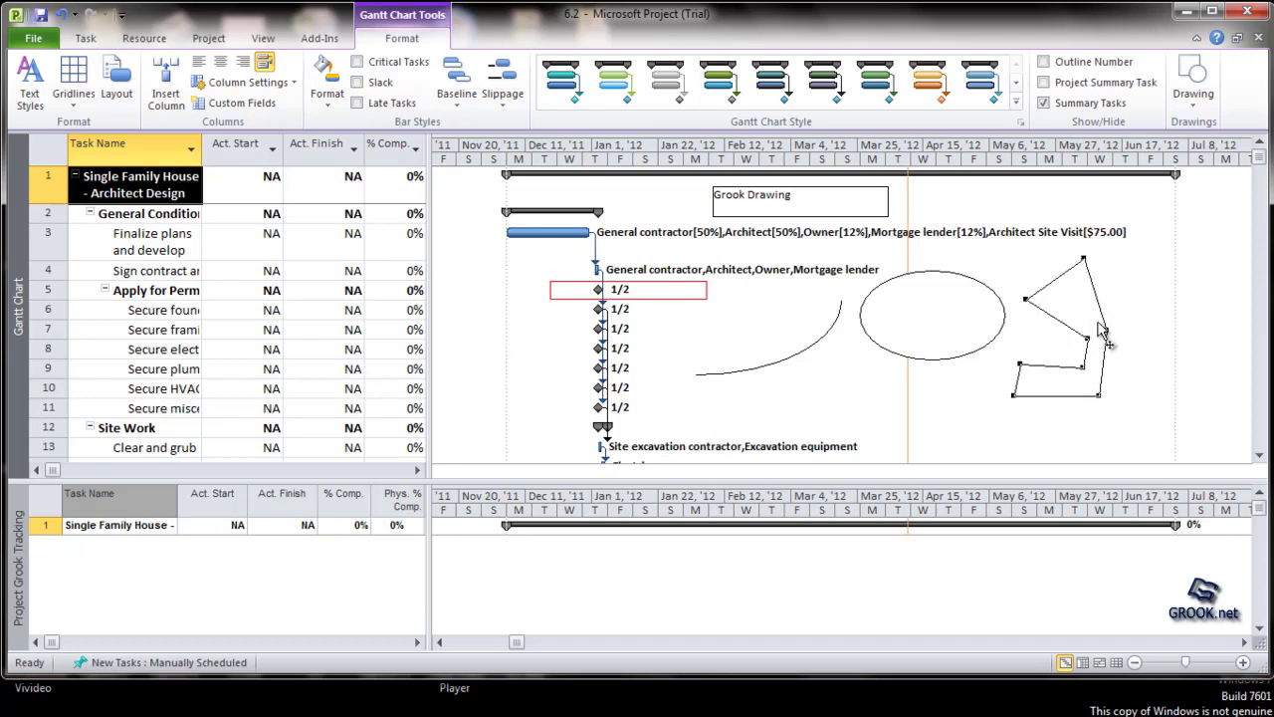
{"action": "left_click_drag", "start_coordinate": [1106, 330], "coordinate": [1148, 320]}
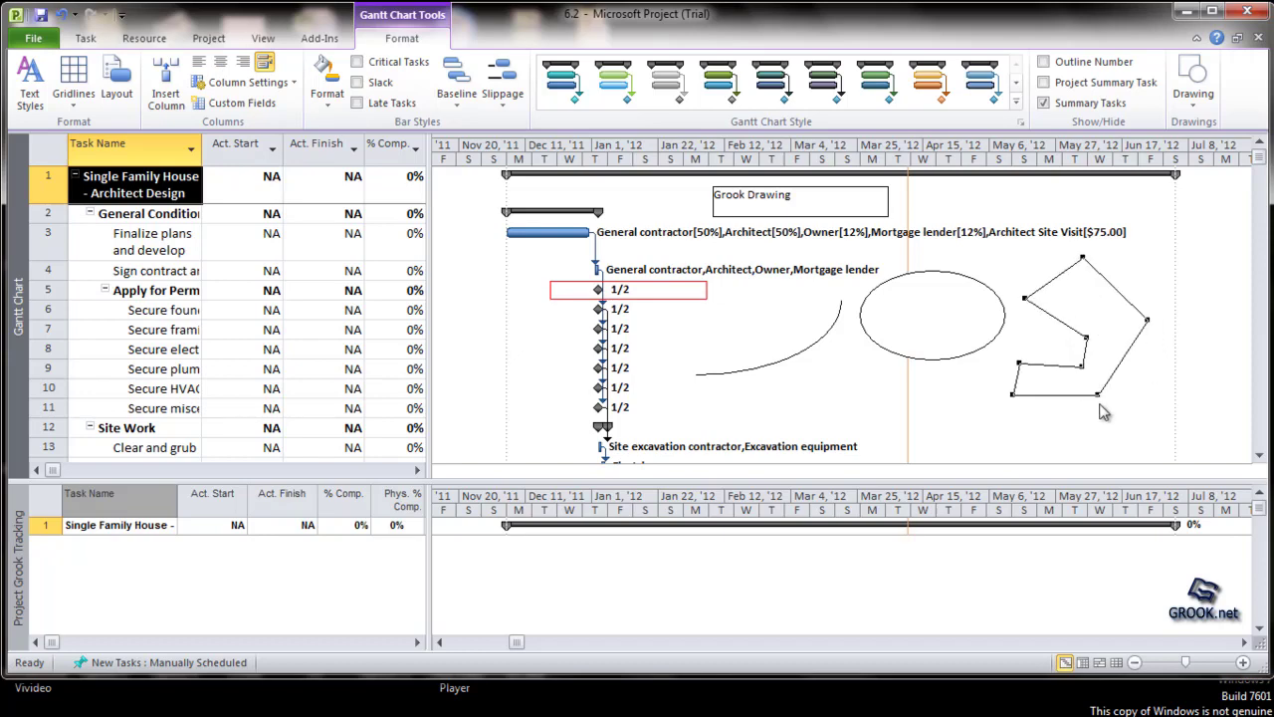
{"action": "left_click_drag", "start_coordinate": [1097, 396], "coordinate": [1127, 420]}
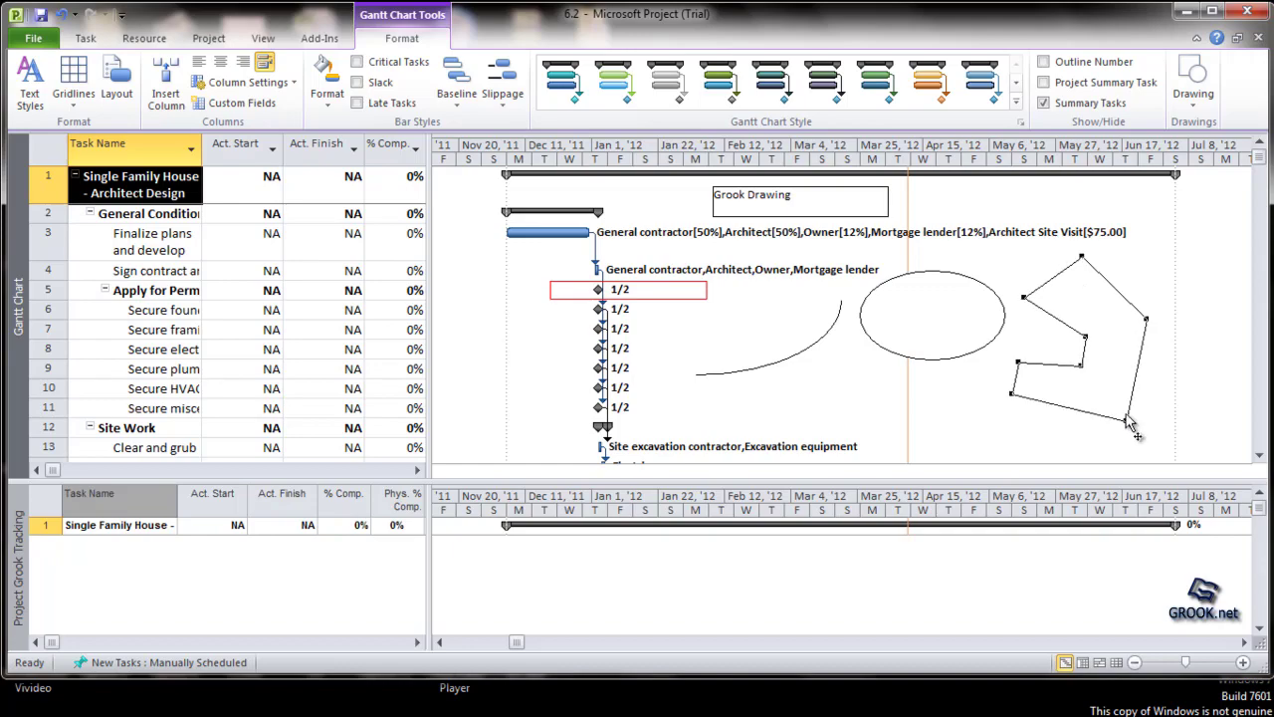